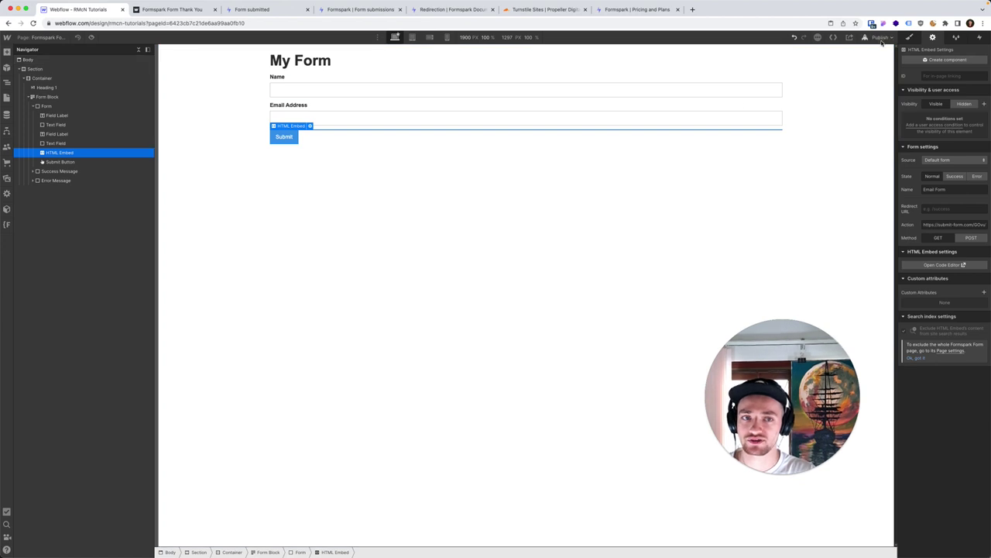
- Publish the form page to rmcn-tutorials.webflow.io and open the published page
{"action": "left_click", "coordinate": [876, 134]}
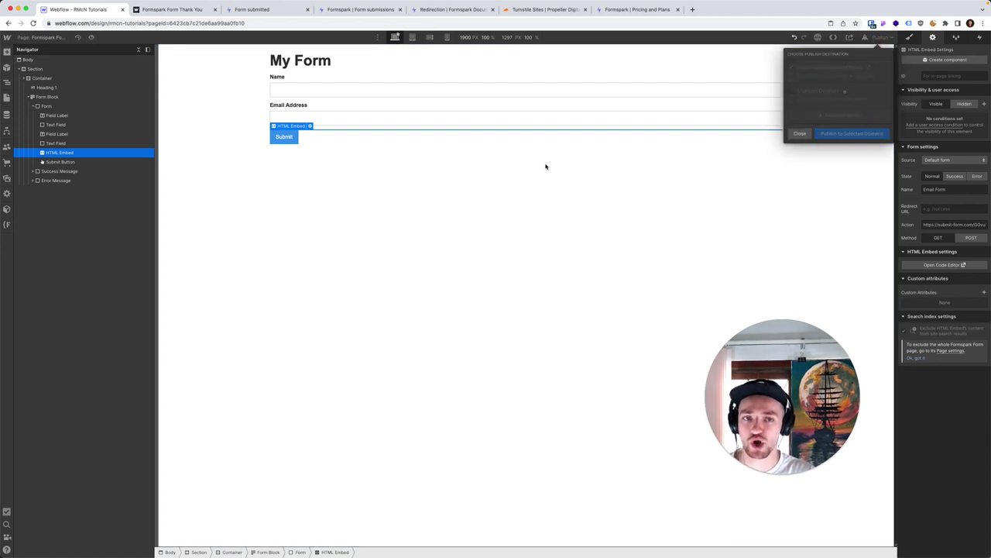
{"action": "left_click", "coordinate": [631, 9]}
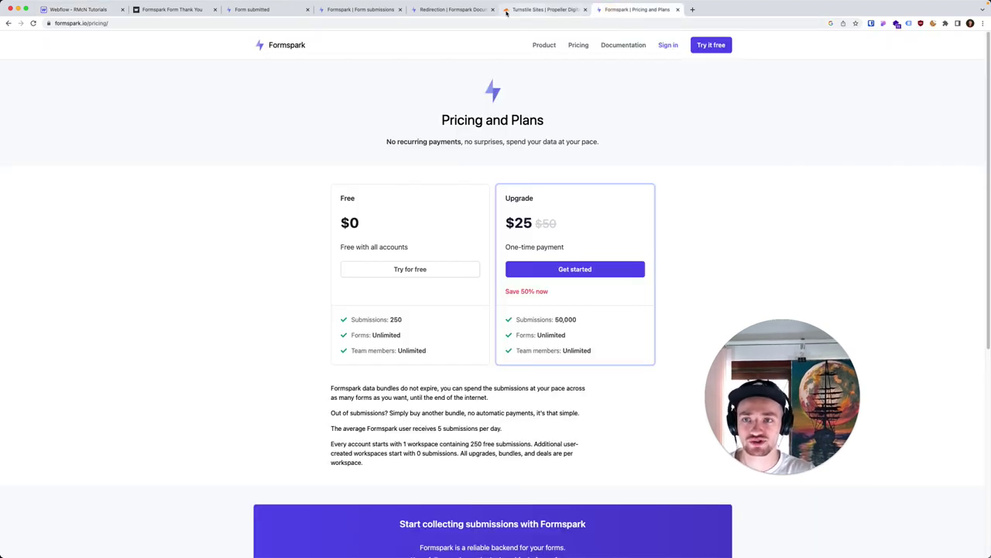
{"action": "left_click", "coordinate": [457, 9]}
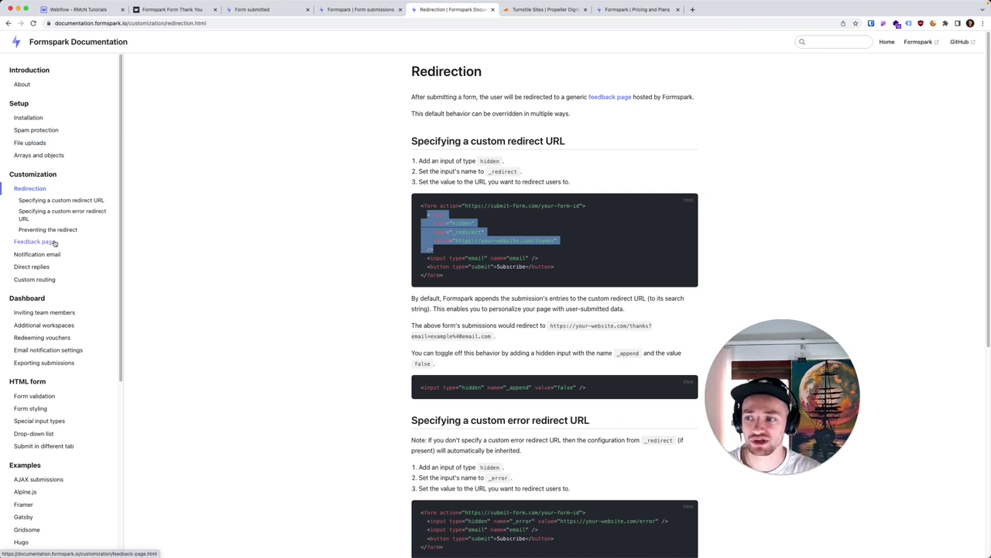
{"action": "scroll", "coordinate": [34, 196], "scroll_direction": "down", "scroll_amount": 1}
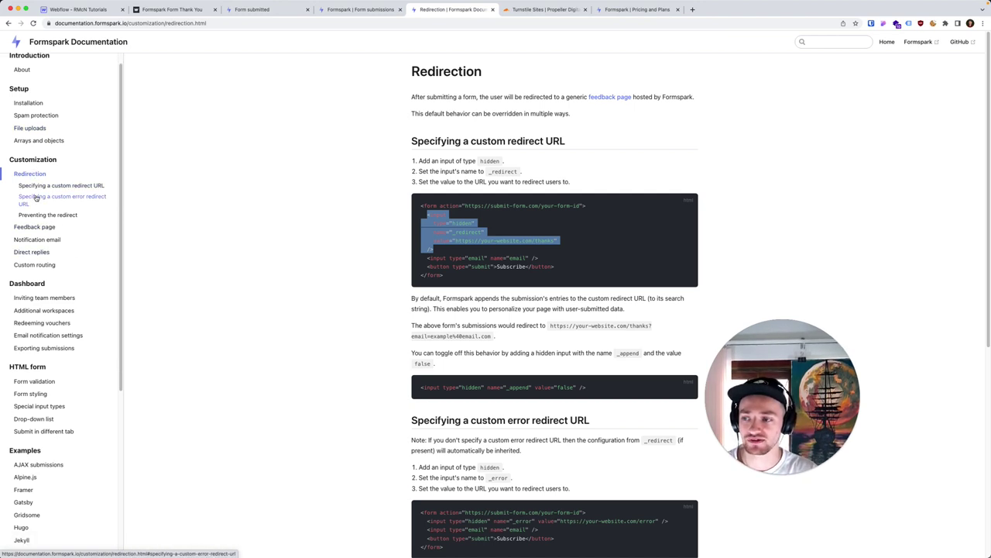
{"action": "scroll", "coordinate": [43, 204], "scroll_direction": "down", "scroll_amount": 5}
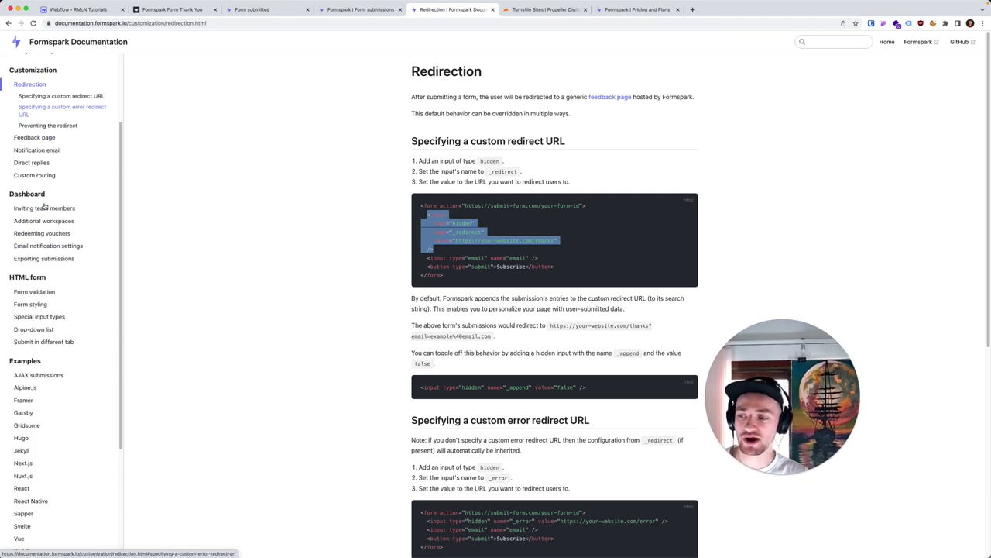
{"action": "left_click", "coordinate": [69, 11]}
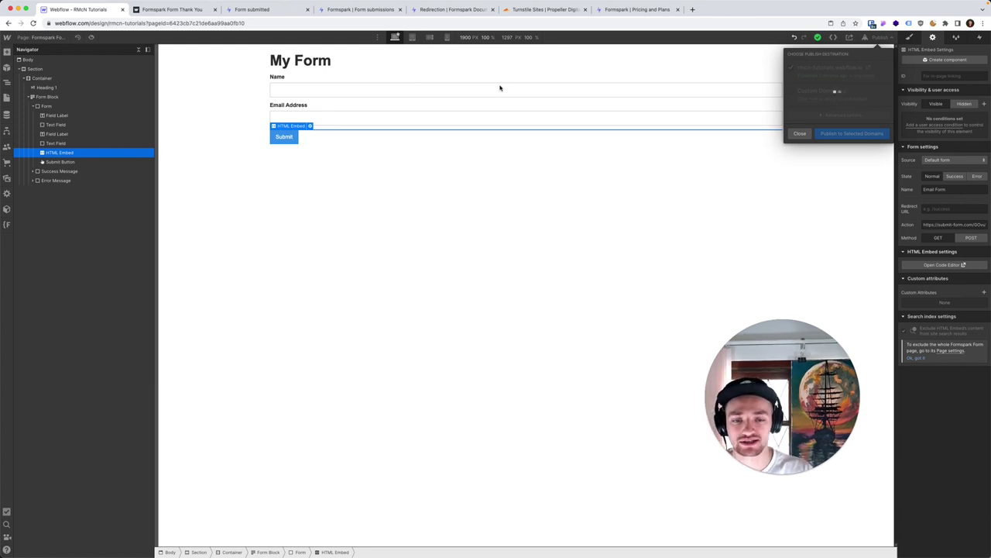
{"action": "left_click", "coordinate": [865, 69]}
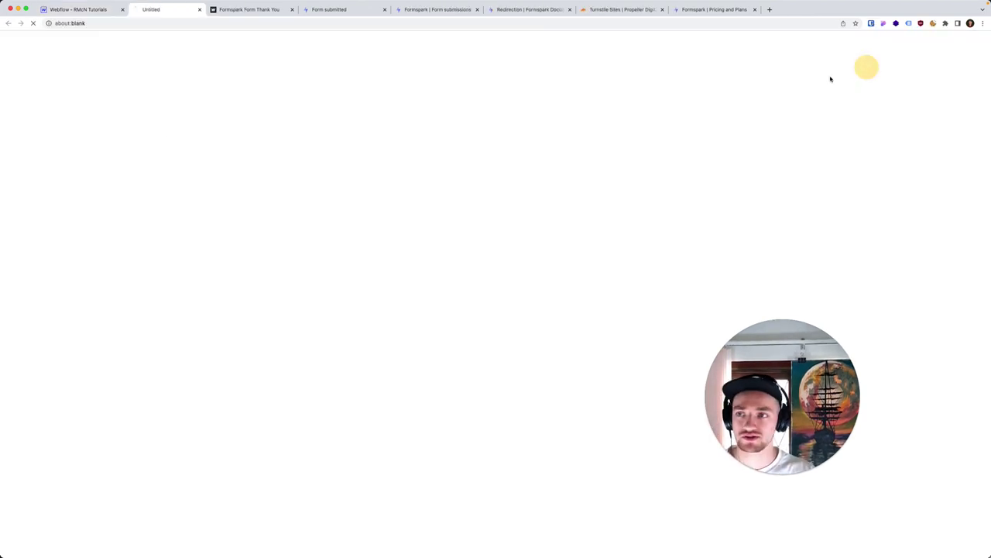
- Submit the live form with a name and e-mail address, and return to the form from the thank-you page
{"action": "left_click", "coordinate": [253, 76]}
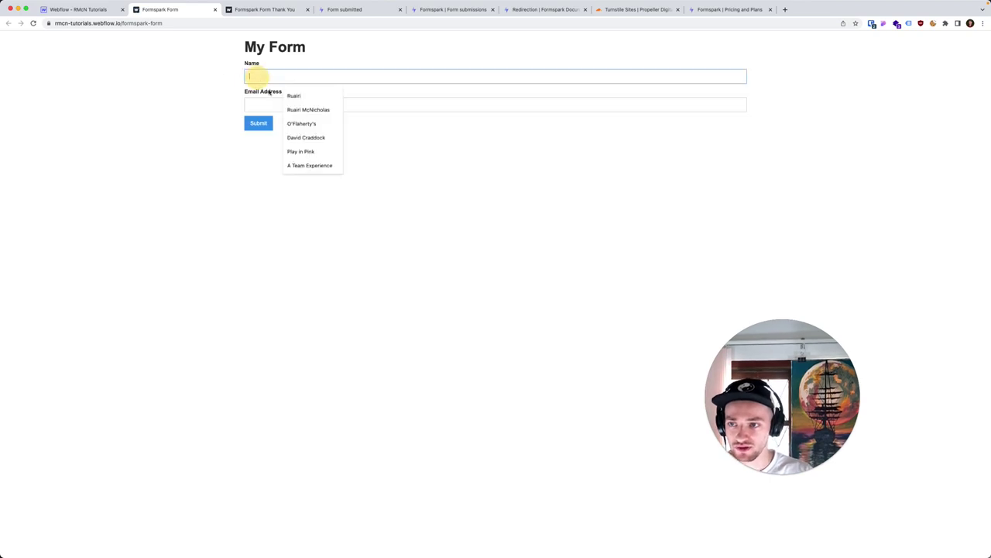
{"action": "left_click", "coordinate": [294, 96]}
{"action": "left_click", "coordinate": [279, 102]}
{"action": "left_click", "coordinate": [302, 122]}
{"action": "left_click", "coordinate": [266, 125]}
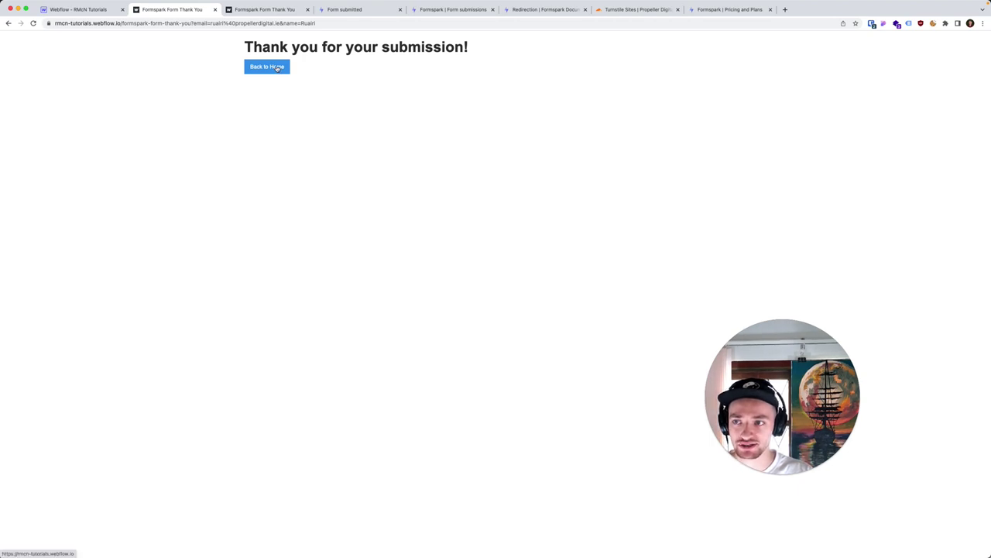
{"action": "left_click", "coordinate": [8, 24]}
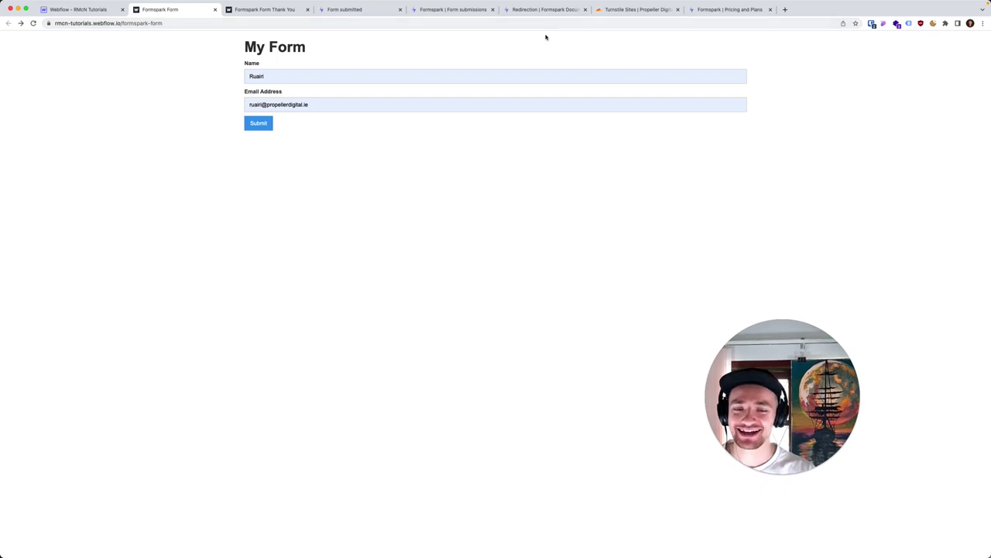
- Close the old submission confirmation page and choose Turnstile as spam protection in the Webflow Tutorial Form's Formspark settings
{"action": "left_click", "coordinate": [346, 9]}
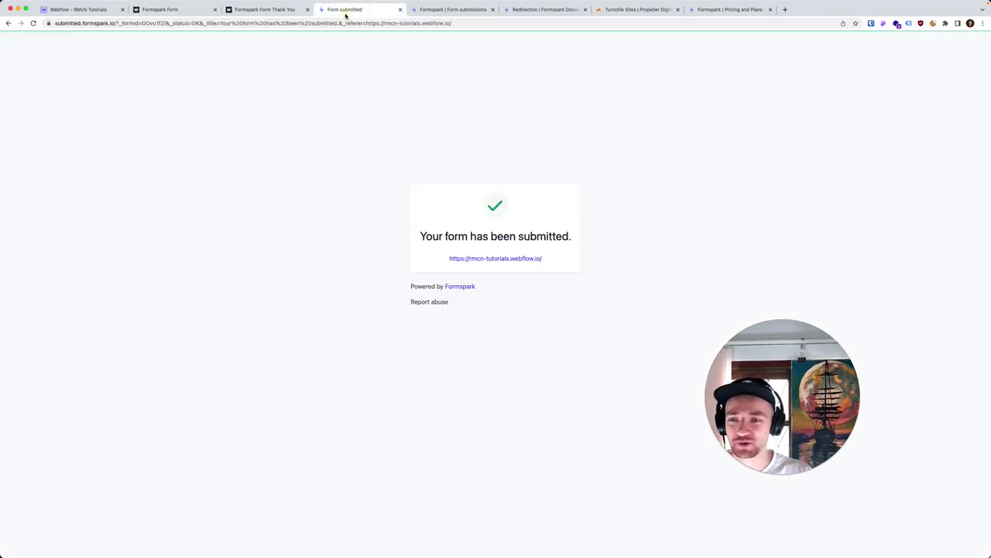
{"action": "key", "text": "super+w"}
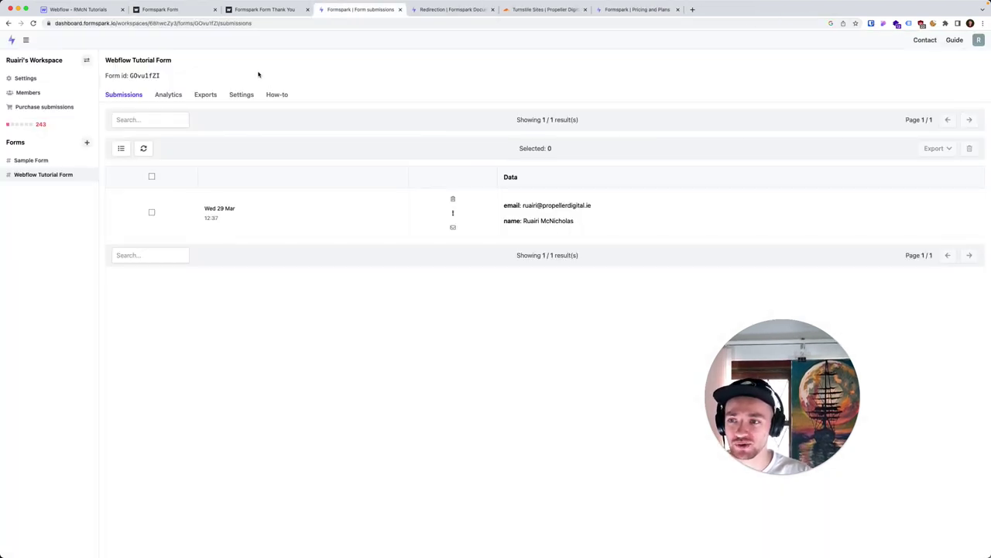
{"action": "left_click", "coordinate": [239, 94]}
{"action": "scroll", "coordinate": [241, 358], "scroll_direction": "down", "scroll_amount": 5}
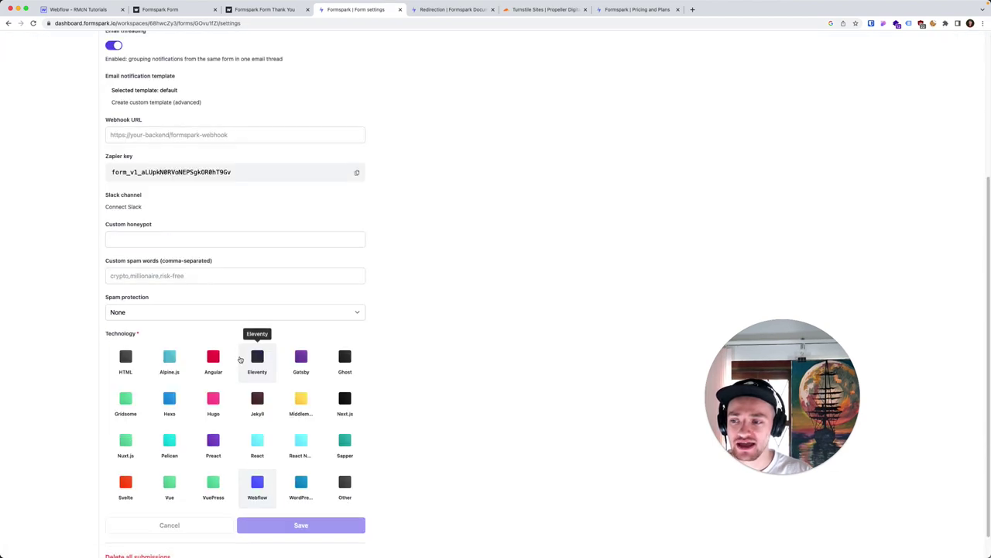
{"action": "left_click", "coordinate": [143, 310]}
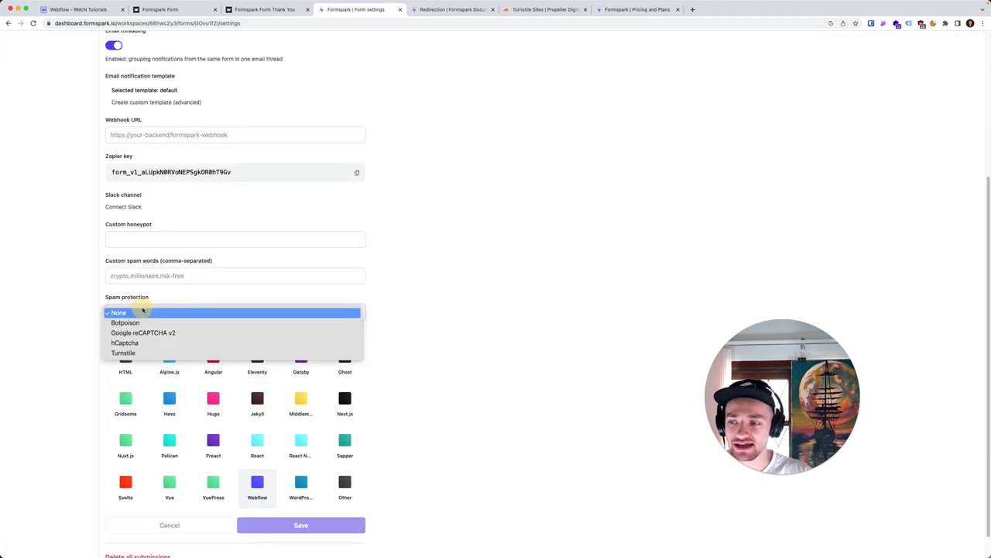
{"action": "left_click", "coordinate": [165, 352]}
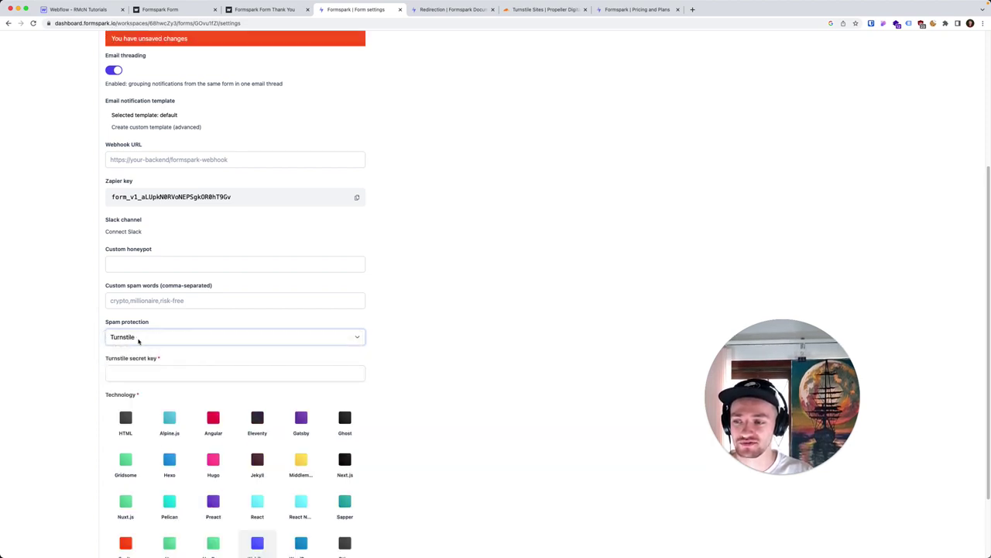
- Switch to Cloudflare Turnstile, start adding a site, and enter the tutorial site's name
{"action": "left_click_drag", "start_coordinate": [515, 9], "coordinate": [443, 11]}
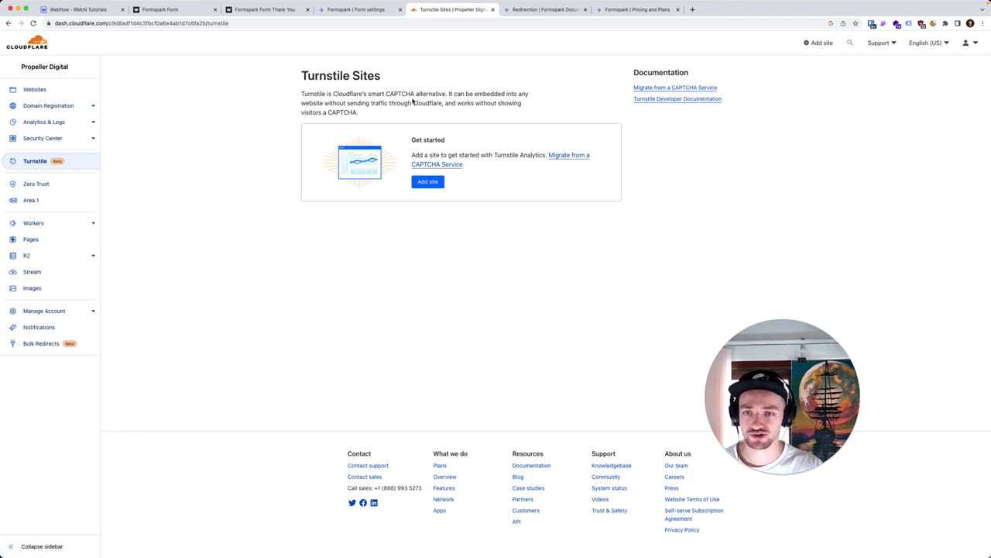
{"action": "left_click", "coordinate": [428, 182]}
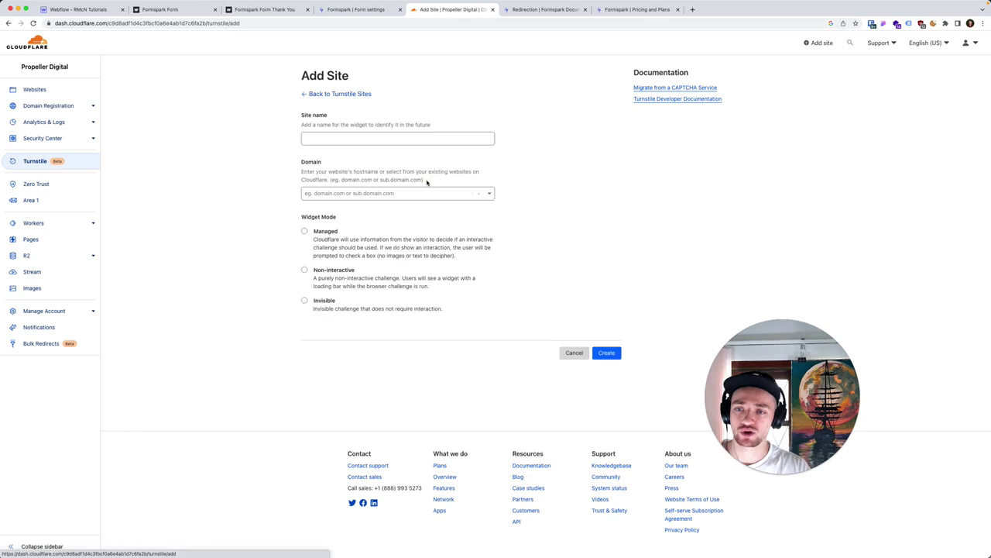
{"action": "left_click", "coordinate": [389, 138]}
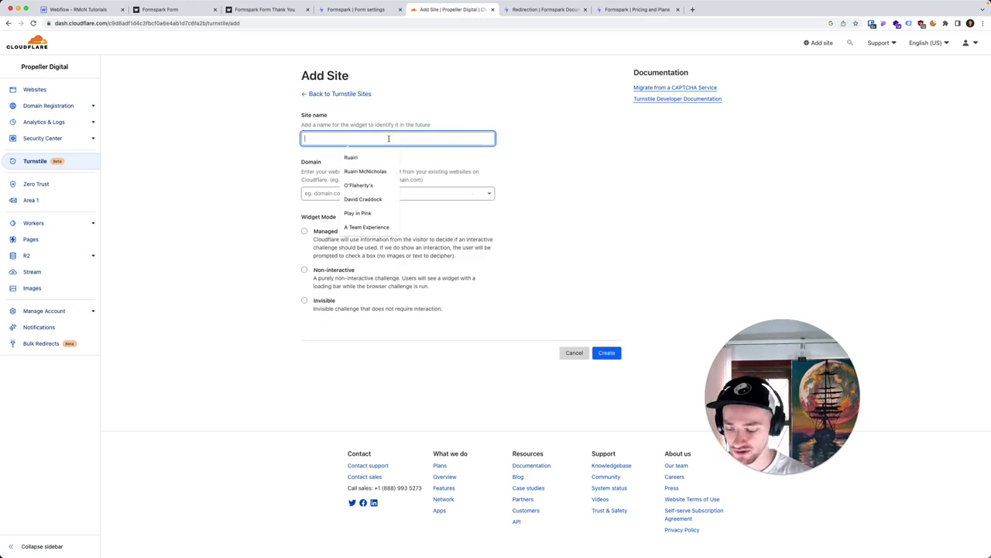
{"action": "type", "text": "Ruairi's Tutorial Site"}
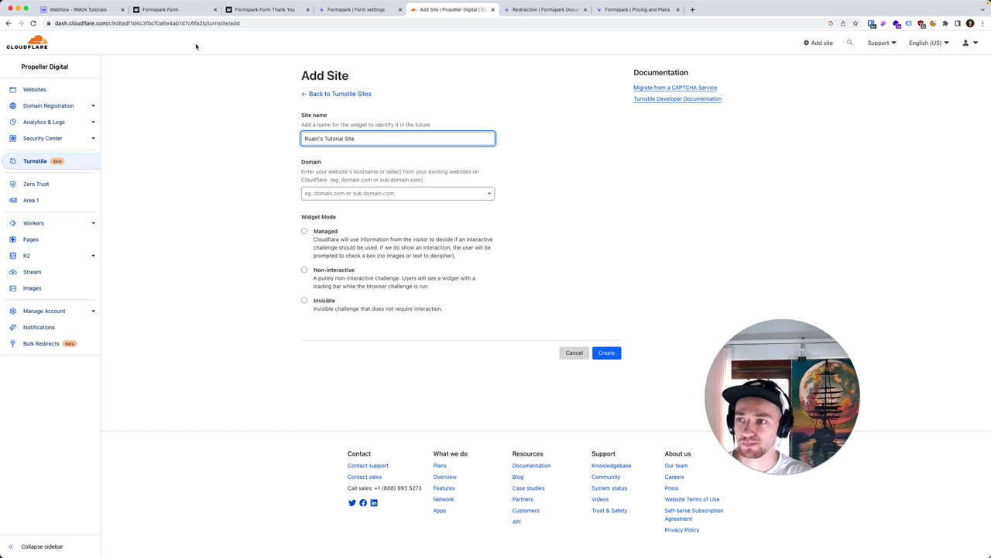
- Copy the domain from the published form page's address and return to the Turnstile site setup
{"action": "left_click", "coordinate": [189, 10]}
{"action": "left_click_drag", "start_coordinate": [46, 23], "coordinate": [142, 24]}
{"action": "key", "text": "super+c"}
{"action": "left_click", "coordinate": [453, 10]}
{"action": "left_click", "coordinate": [364, 194]}
{"action": "key", "text": "super+v"}
{"action": "left_click_drag", "start_coordinate": [323, 194], "coordinate": [279, 191]}
{"action": "key", "text": "BackSpace"}
{"action": "left_click", "coordinate": [278, 191]}
{"action": "left_click", "coordinate": [328, 198]}
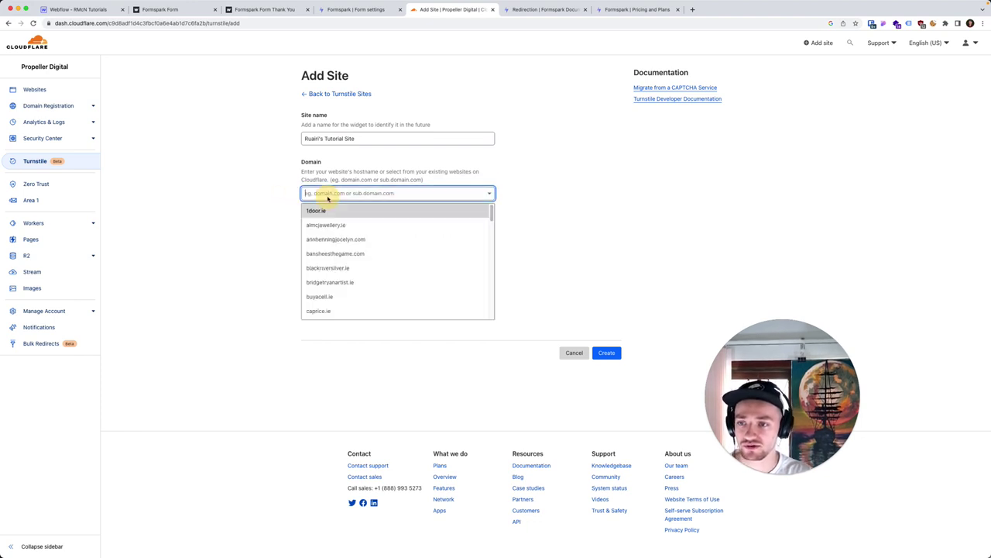
{"action": "key", "text": "super+v"}
{"action": "left_click_drag", "start_coordinate": [322, 193], "coordinate": [275, 194]}
{"action": "key", "text": "BackSpace"}
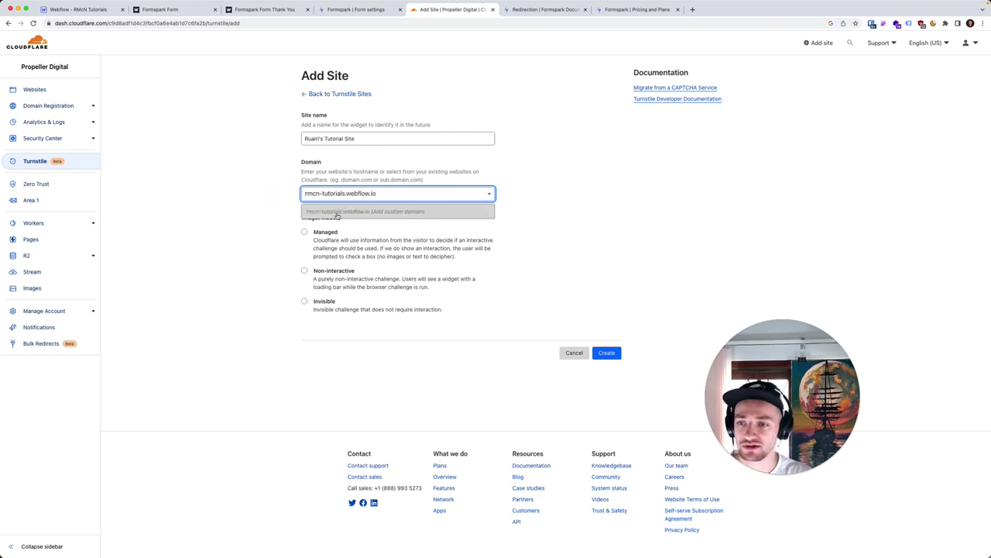
{"action": "left_click", "coordinate": [338, 213]}
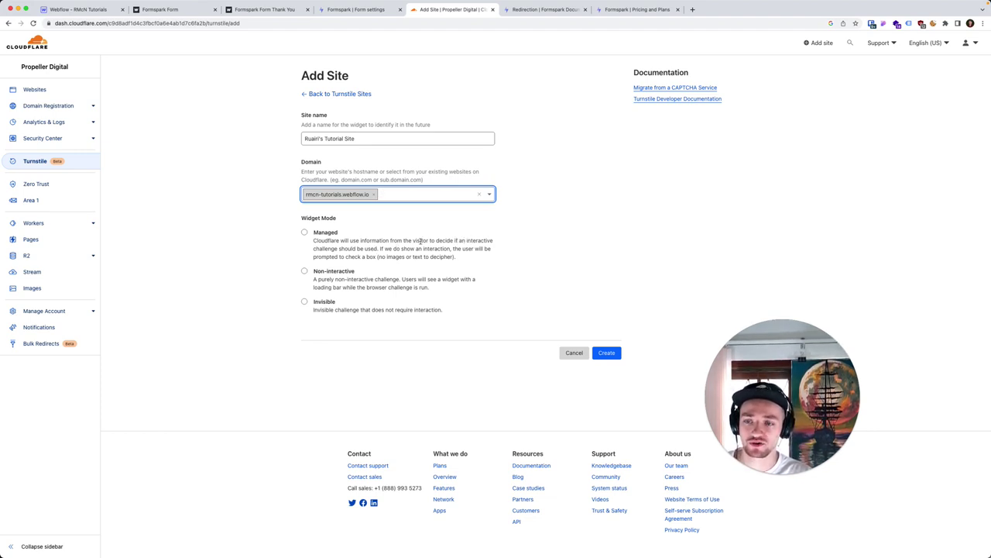
- Create the Turnstile site with the Invisible widget mode and copy its secret key
{"action": "left_click", "coordinate": [326, 304]}
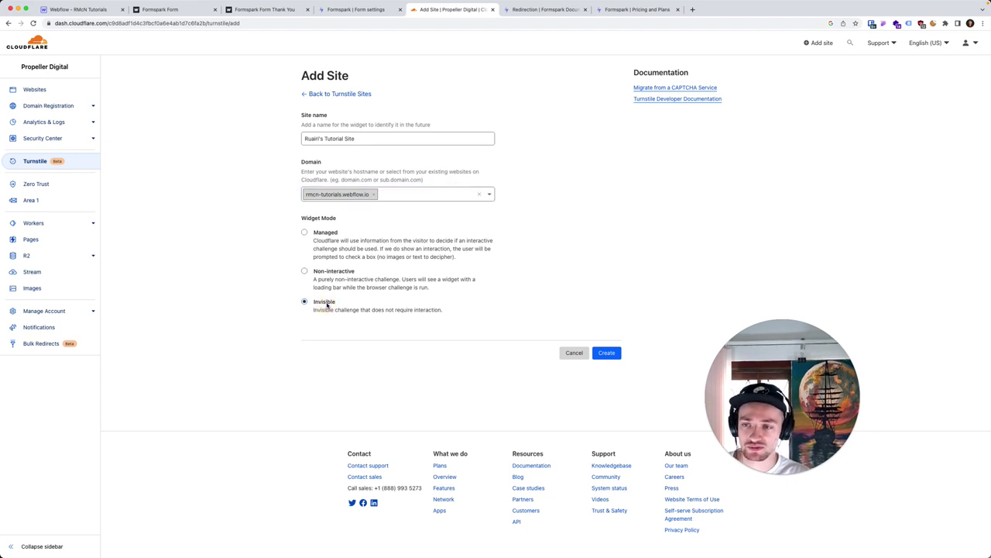
{"action": "left_click", "coordinate": [609, 353]}
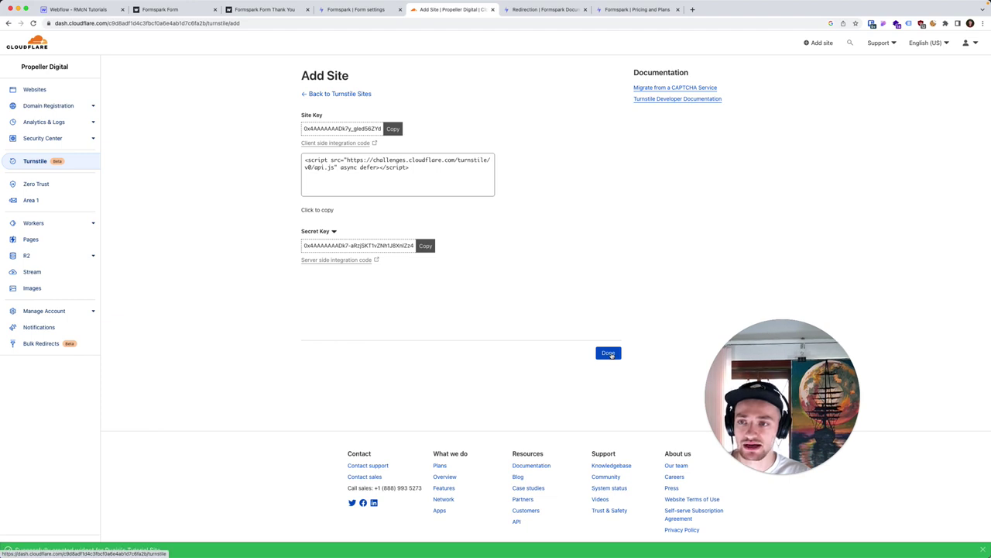
{"action": "left_click", "coordinate": [357, 254]}
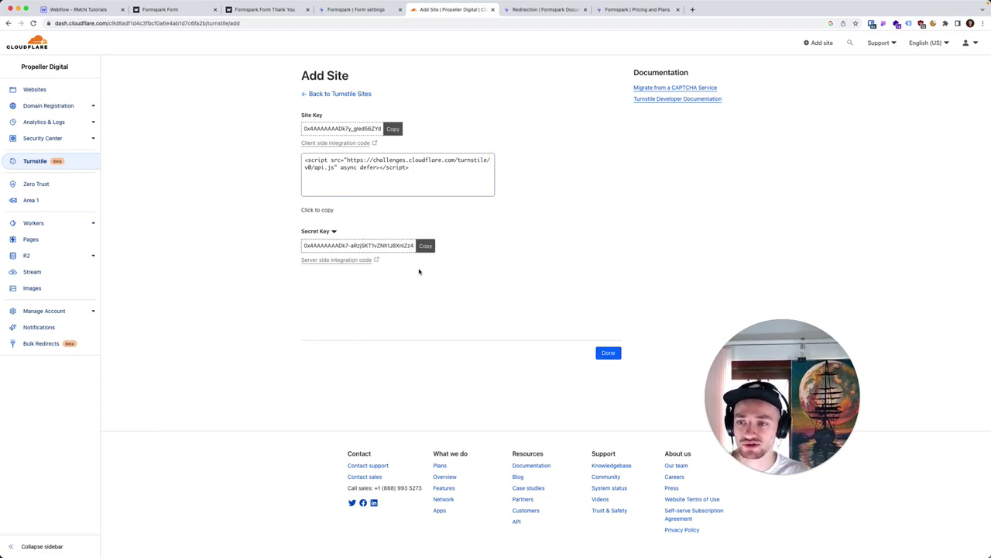
{"action": "left_click", "coordinate": [423, 250]}
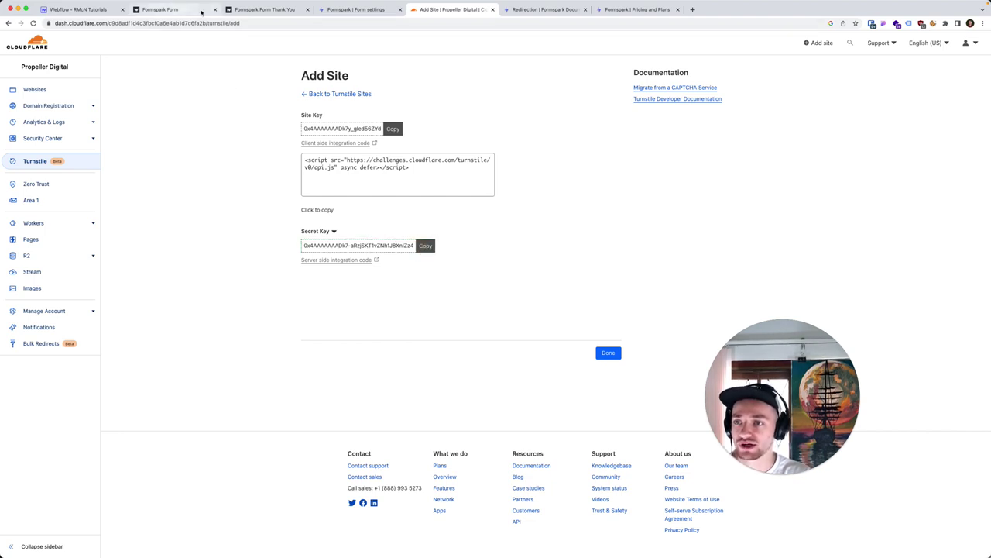
- Paste the Turnstile secret key into the Formspark form settings and save them
{"action": "left_click", "coordinate": [333, 9]}
{"action": "key", "text": "super+v"}
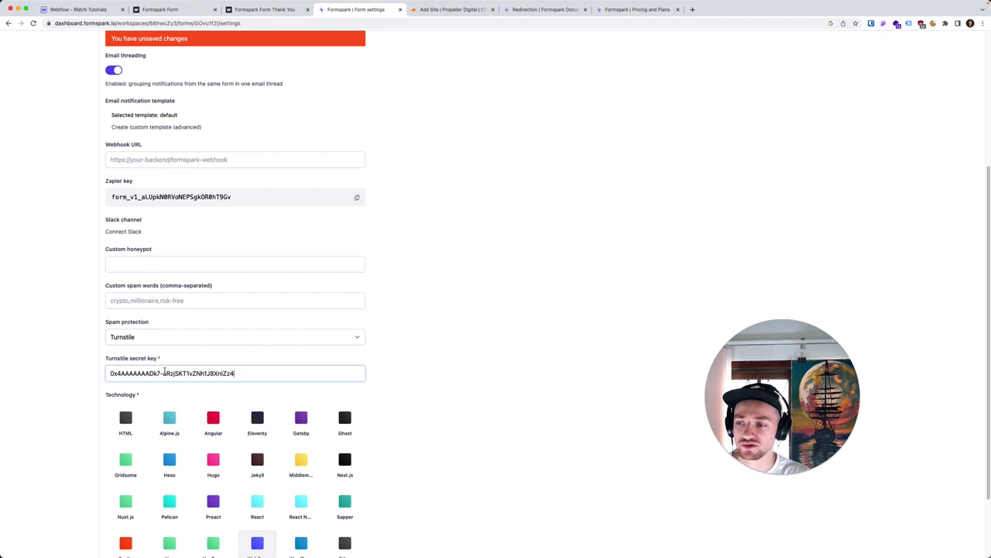
{"action": "scroll", "coordinate": [179, 356], "scroll_direction": "down", "scroll_amount": 2}
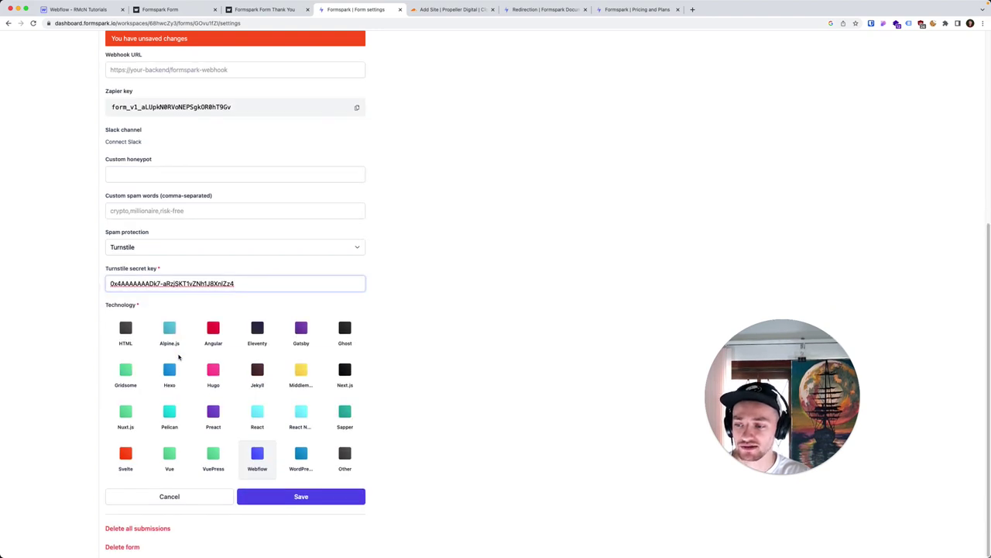
{"action": "left_click", "coordinate": [302, 497]}
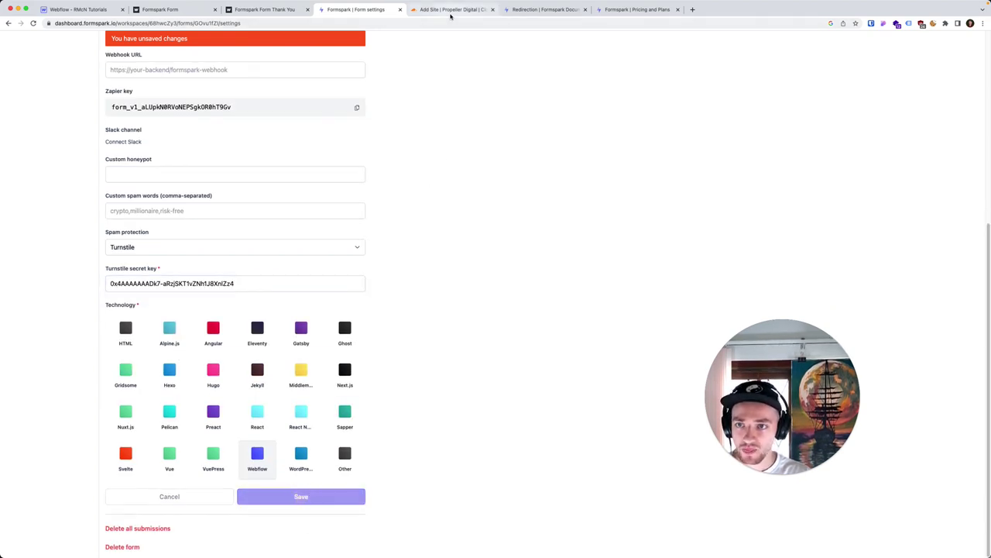
- Copy Cloudflare's Turnstile api.js script tag and paste it below the redirect input in the Webflow form's HTML embed
{"action": "left_click", "coordinate": [453, 9]}
{"action": "left_click", "coordinate": [101, 14]}
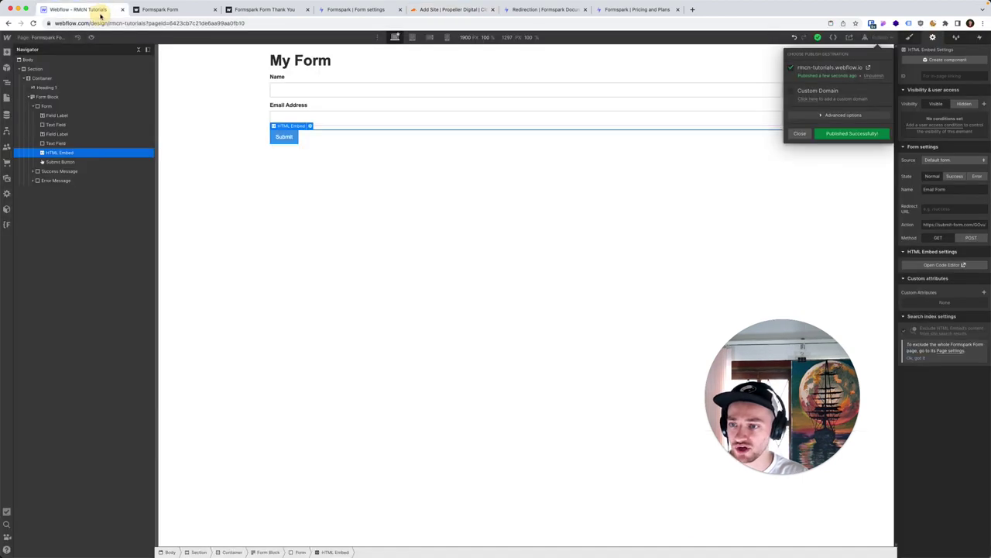
{"action": "left_click", "coordinate": [311, 127]}
{"action": "left_click", "coordinate": [311, 127]}
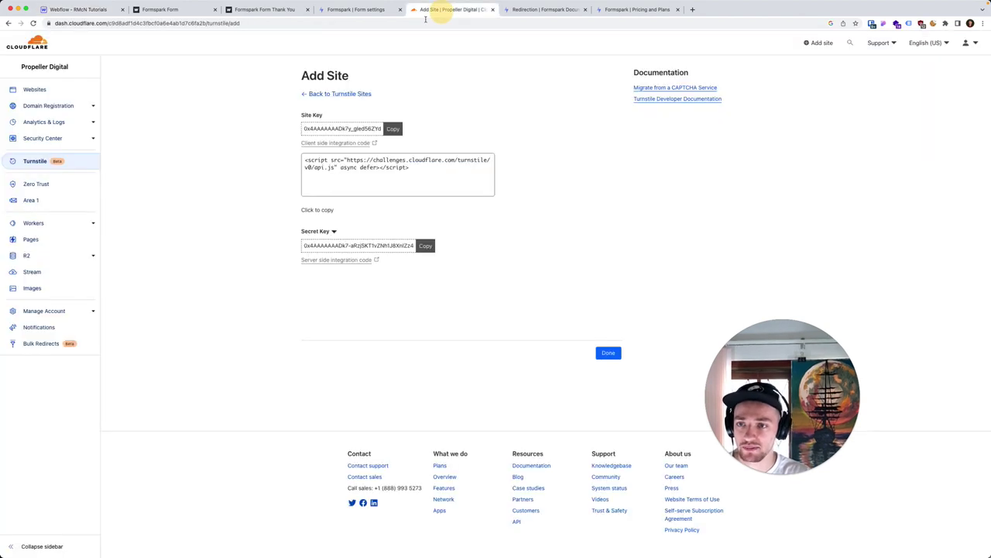
{"action": "left_click", "coordinate": [453, 9]}
{"action": "left_click", "coordinate": [368, 167]}
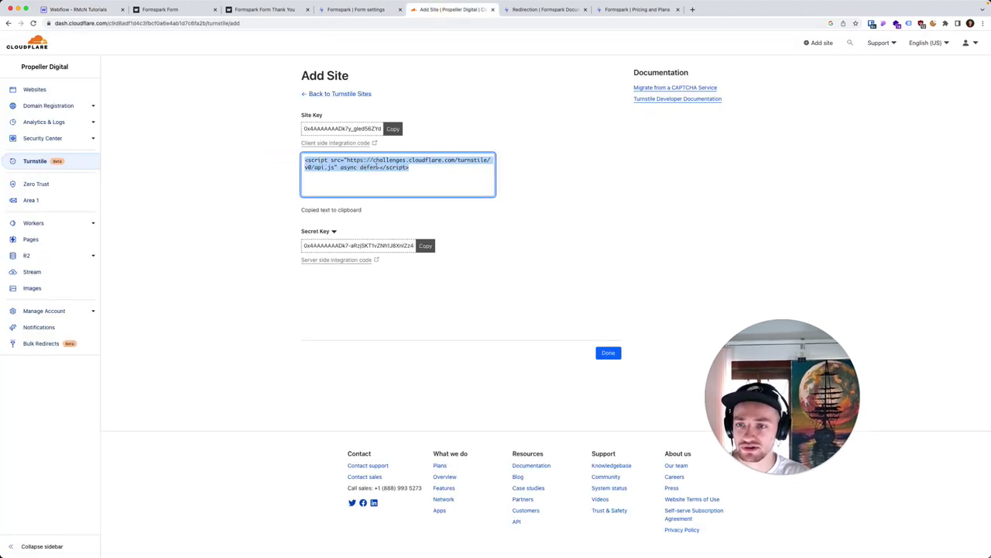
{"action": "left_click", "coordinate": [99, 11]}
{"action": "key", "text": "super+v"}
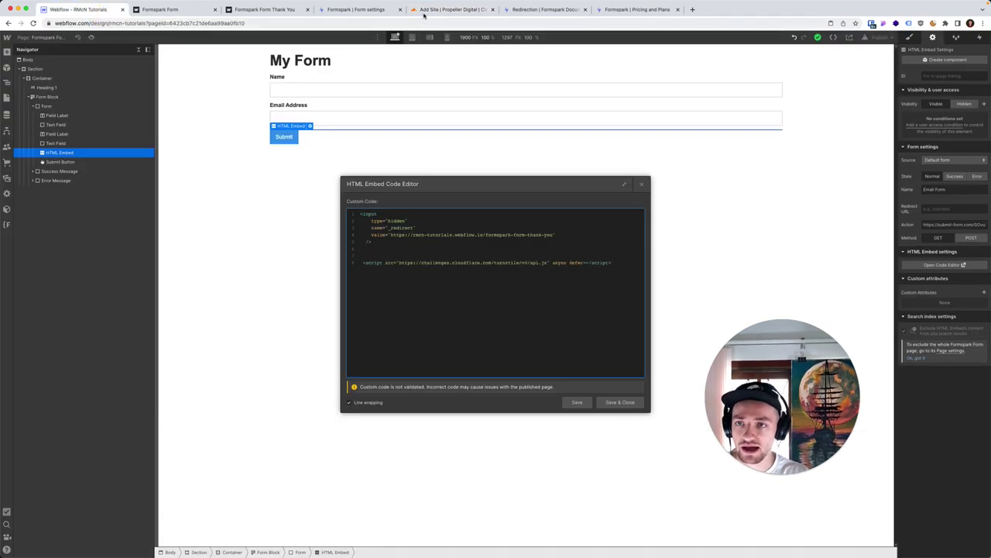
- Open Cloudflare's client-side integration documentation and copy the cf-turnstile div snippet for implicit rendering
{"action": "left_click", "coordinate": [418, 11]}
{"action": "left_click", "coordinate": [347, 144]}
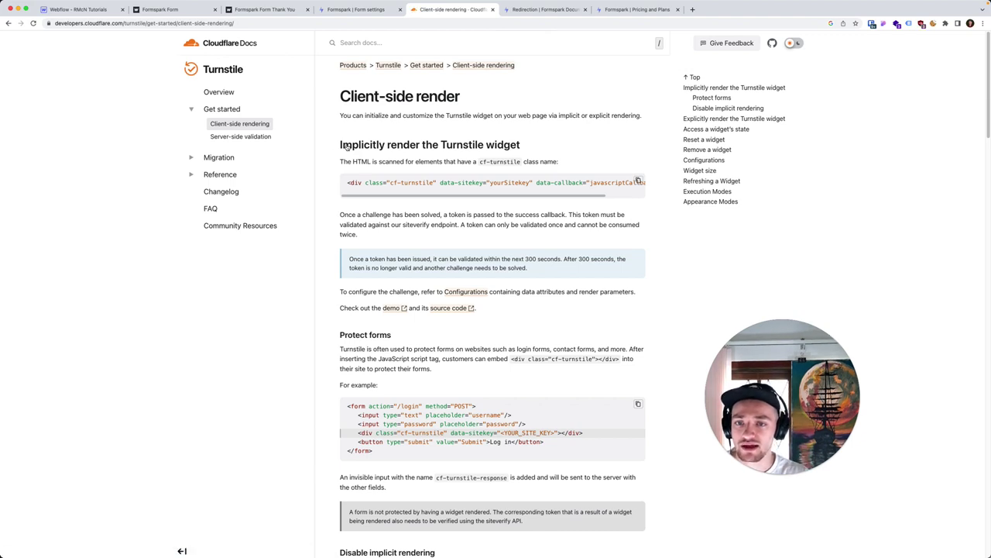
{"action": "left_click", "coordinate": [639, 181]}
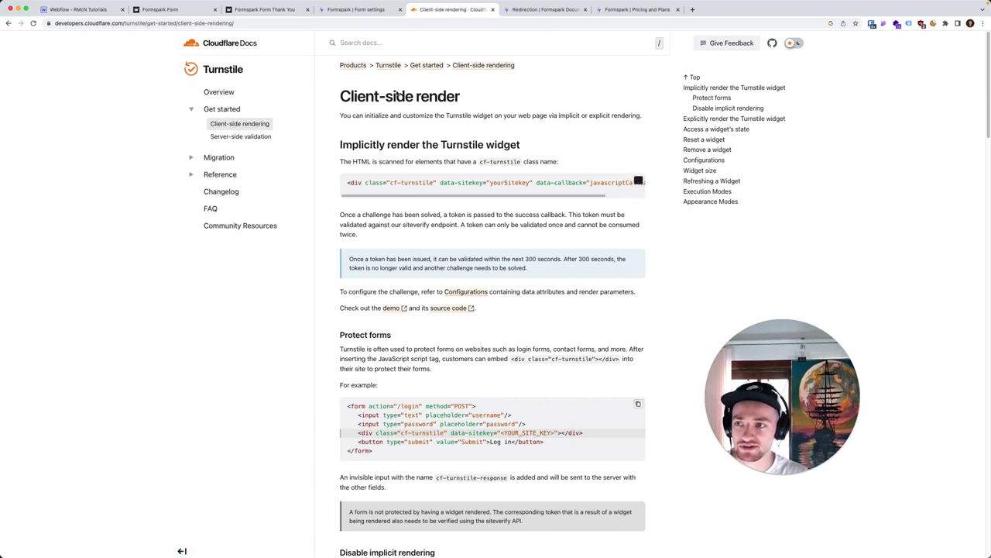
- Paste the cf-turnstile div snippet on its own line below the api.js script in the Webflow HTML embed
{"action": "left_click", "coordinate": [82, 10]}
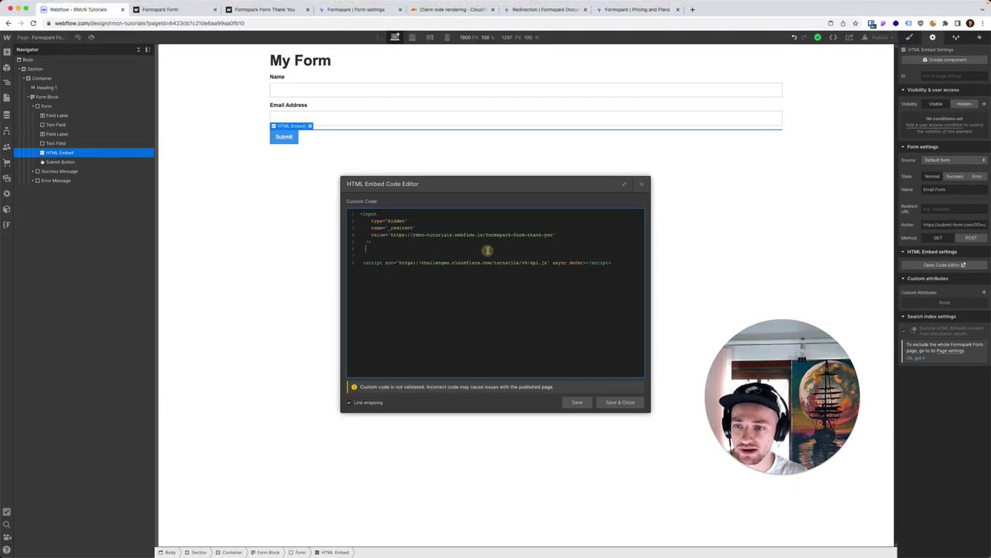
{"action": "left_click", "coordinate": [488, 277]}
{"action": "key", "text": "Return"}
{"action": "key", "text": "Return"}
{"action": "key", "text": "super+v"}
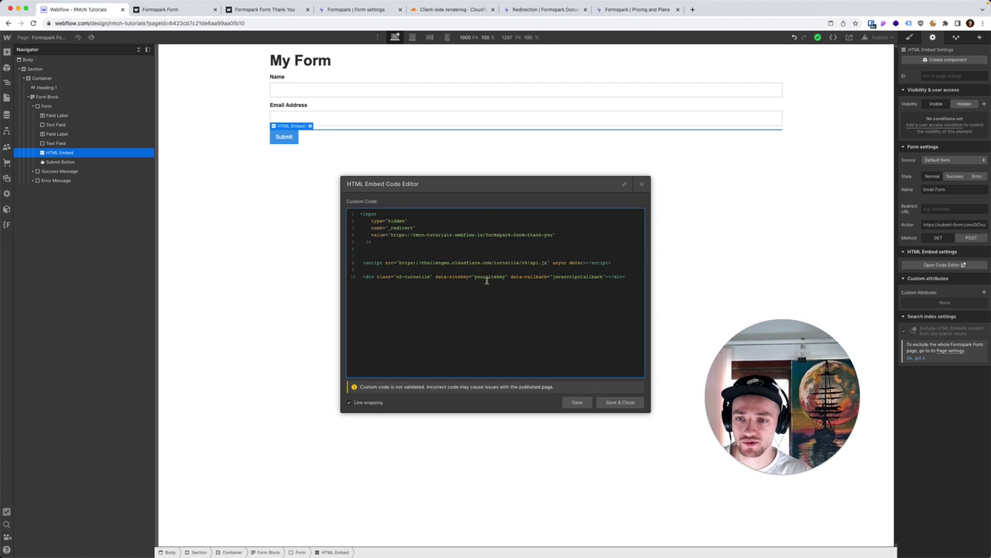
- Return to the Cloudflare dashboard, open the existing Turnstile site's settings, and copy its site key
{"action": "double_click", "coordinate": [488, 277]}
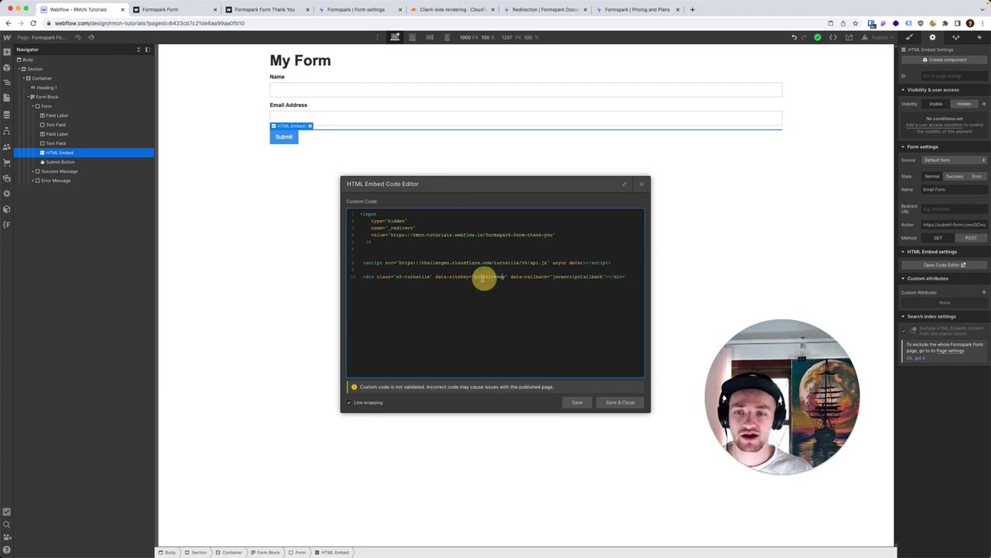
{"action": "left_click", "coordinate": [411, 9]}
{"action": "left_click", "coordinate": [9, 23]}
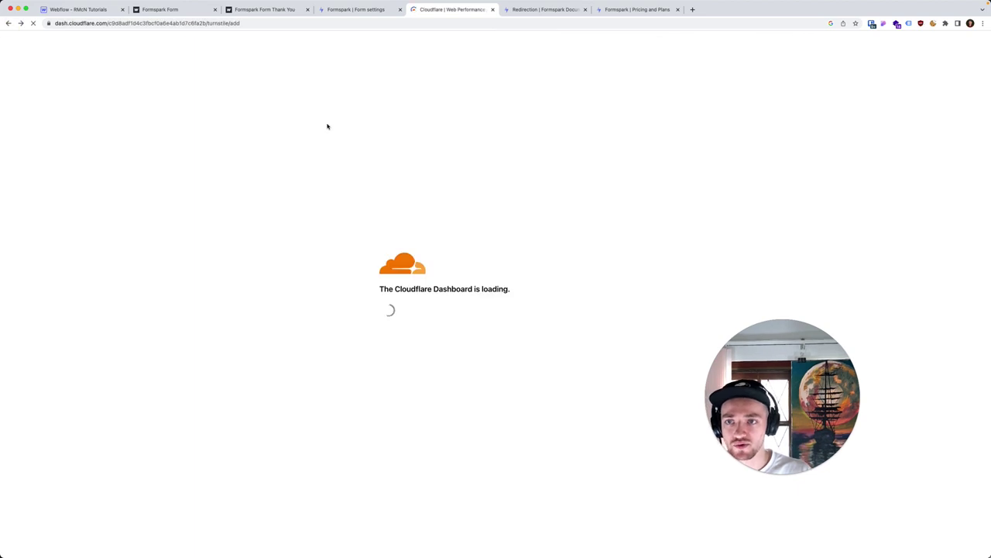
{"action": "left_click", "coordinate": [343, 9]}
{"action": "scroll", "coordinate": [129, 458], "scroll_direction": "down", "scroll_amount": 1}
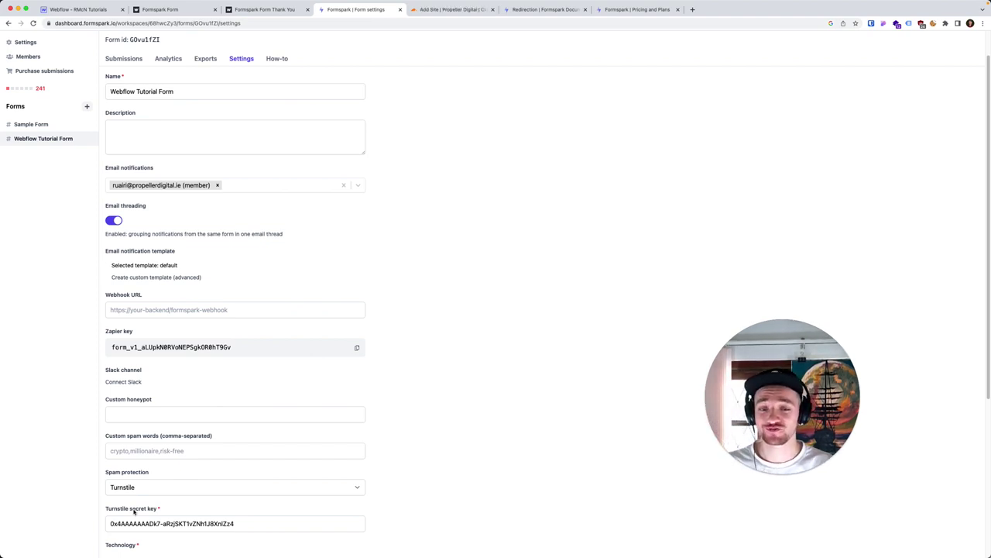
{"action": "left_click", "coordinate": [434, 10]}
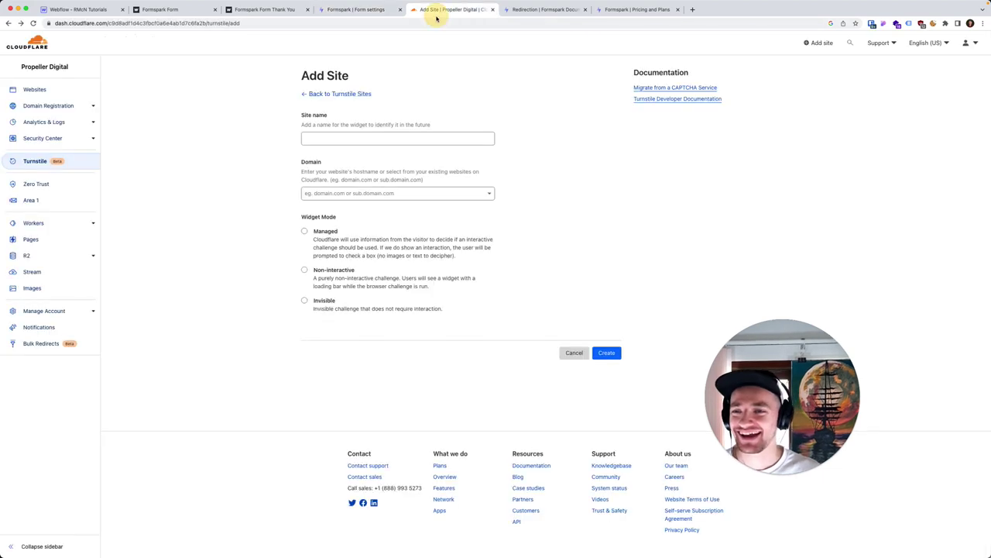
{"action": "left_click", "coordinate": [34, 160]}
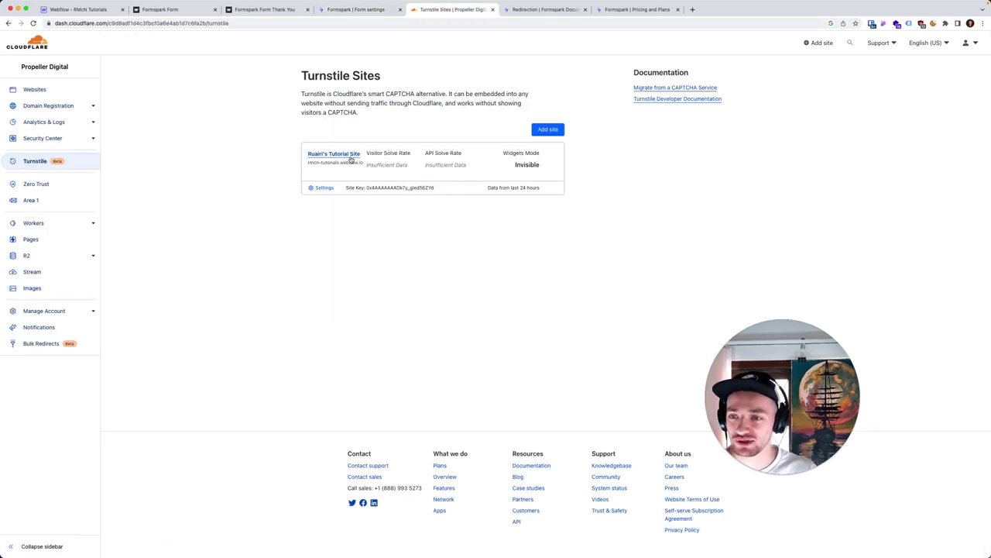
{"action": "left_click", "coordinate": [351, 158]}
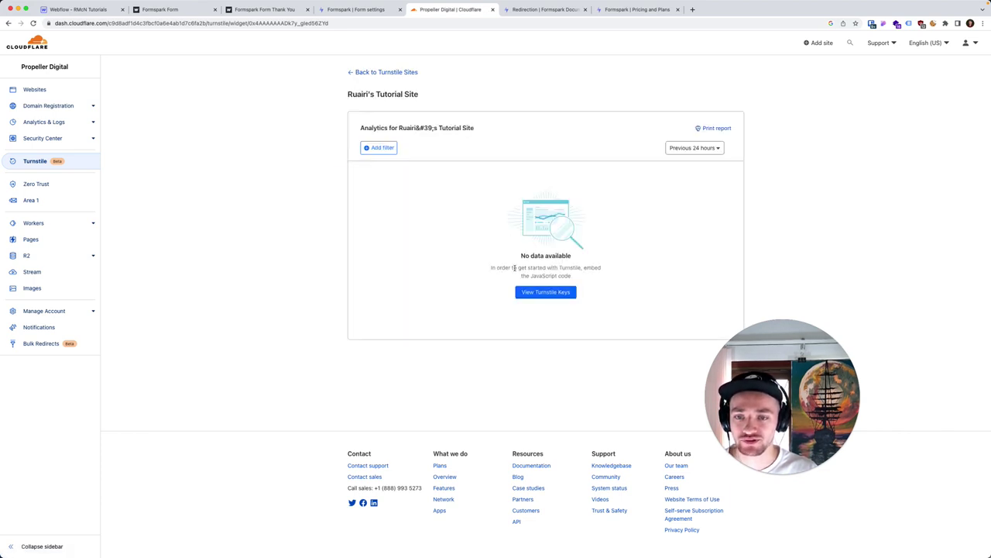
{"action": "left_click", "coordinate": [555, 292]}
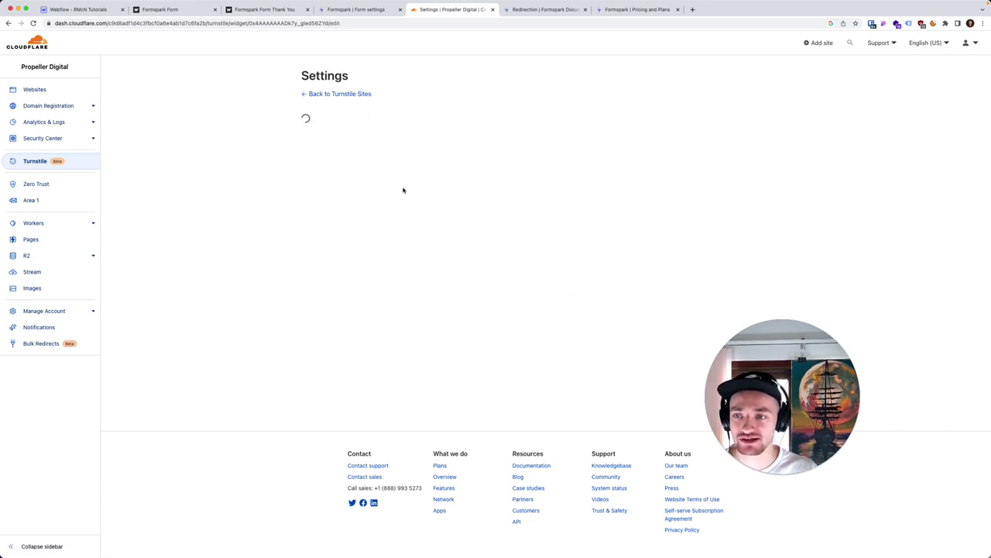
{"action": "scroll", "coordinate": [310, 335], "scroll_direction": "down", "scroll_amount": 1}
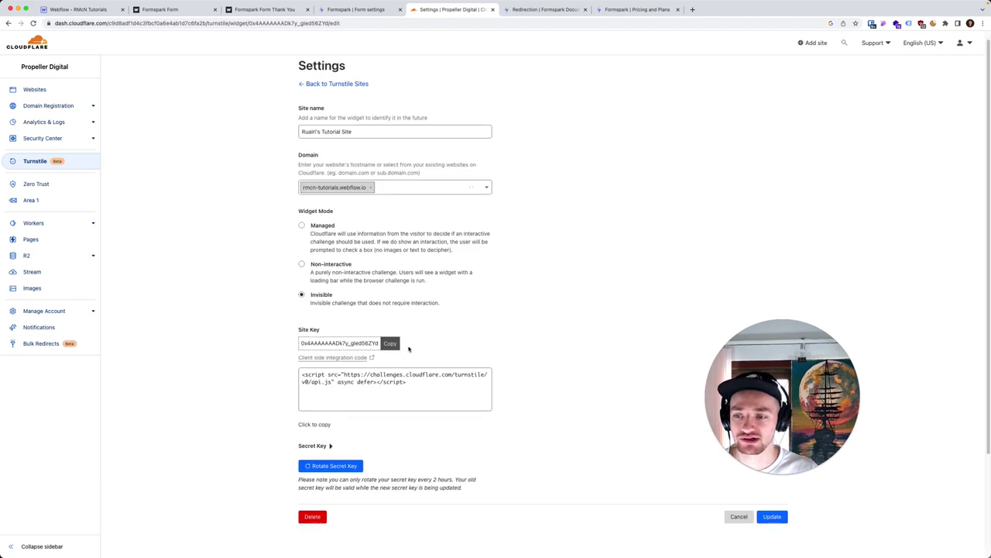
{"action": "left_click", "coordinate": [392, 343]}
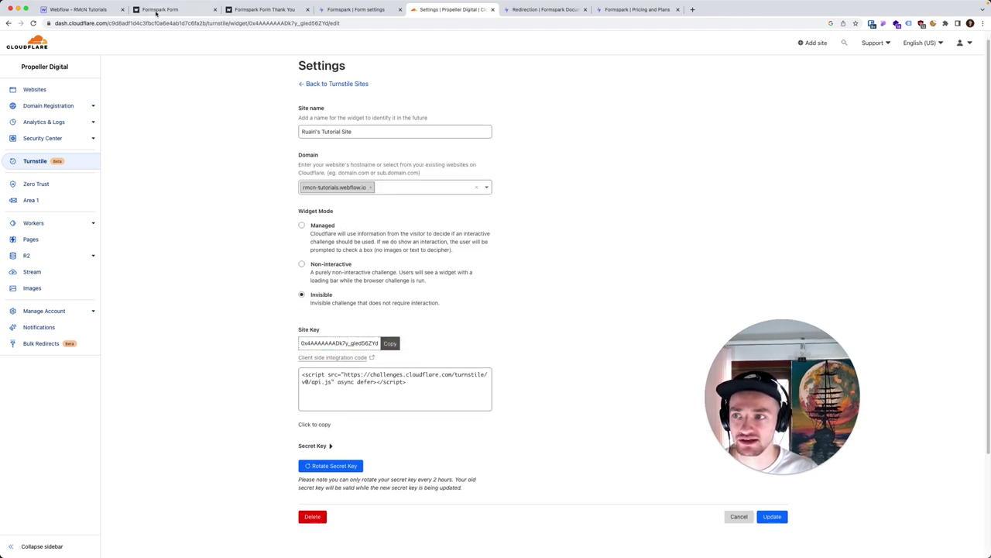
- Replace the yourSitekey placeholder in the Webflow embed's cf-turnstile div with the copied Turnstile site key, and save the embed
{"action": "left_click", "coordinate": [77, 9]}
{"action": "left_click_drag", "start_coordinate": [505, 276], "coordinate": [473, 277]}
{"action": "key", "text": "super+v"}
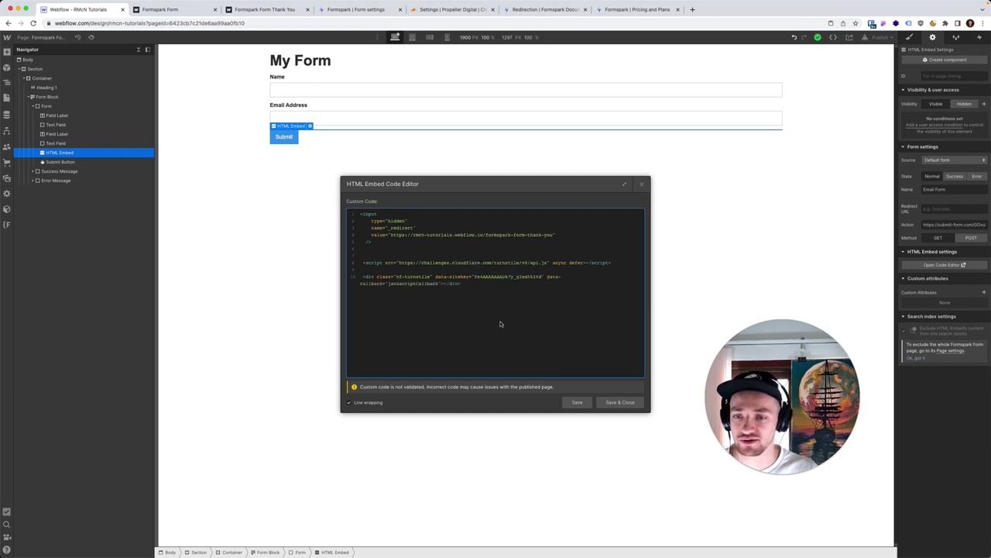
{"action": "left_click", "coordinate": [620, 402]}
- Publish the Webflow site to rmcn-tutorials.webflow.io and open the live Formspark form page
{"action": "left_click", "coordinate": [878, 37]}
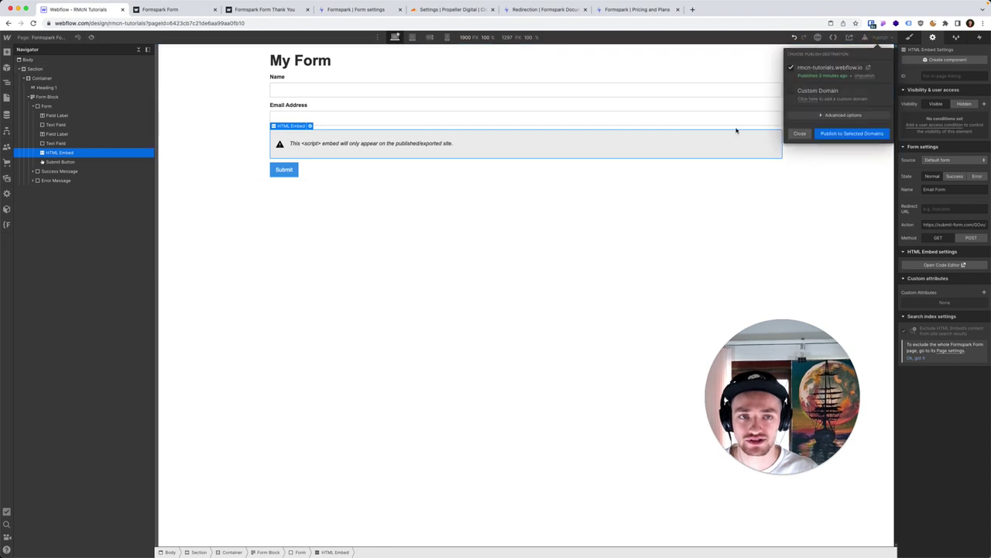
{"action": "left_click", "coordinate": [874, 135]}
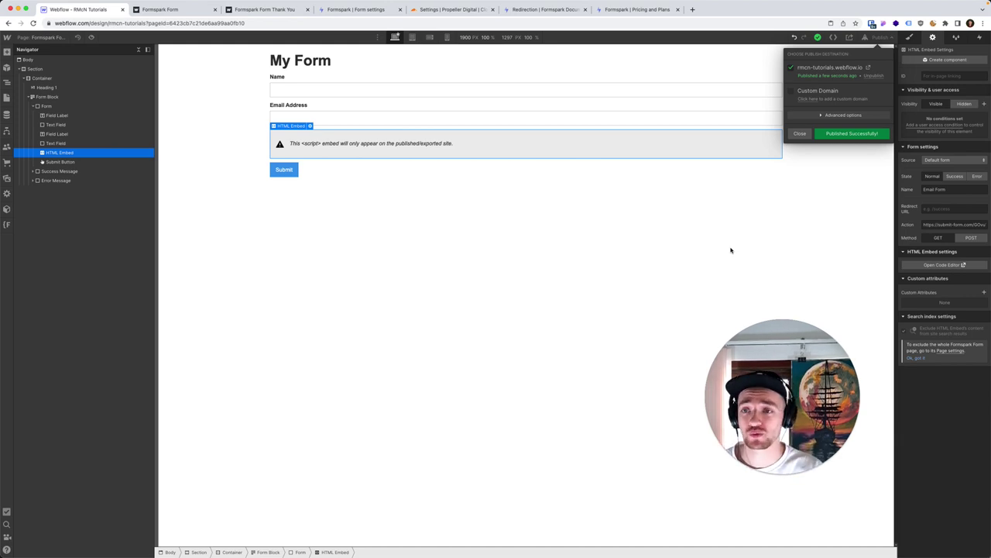
{"action": "left_click", "coordinate": [428, 10]}
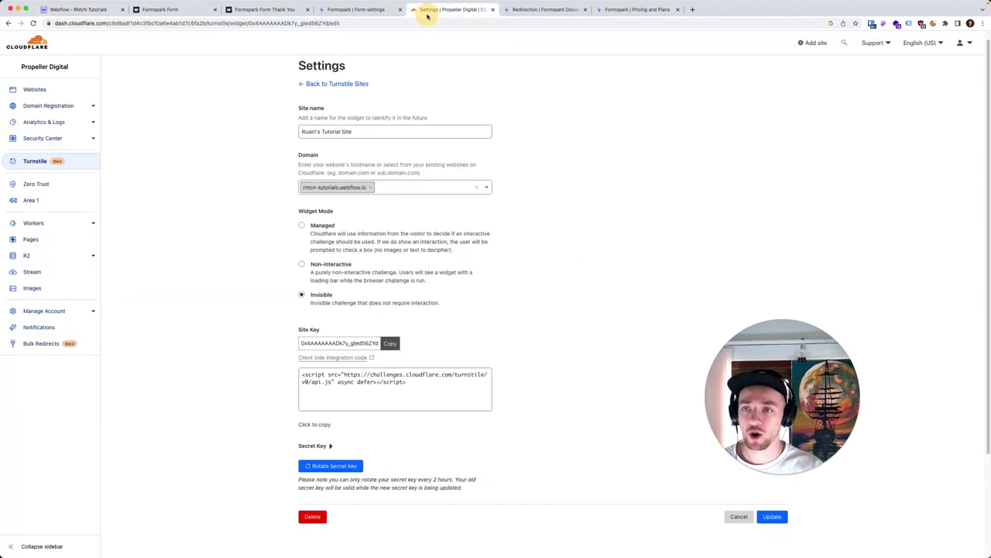
{"action": "left_click", "coordinate": [368, 10]}
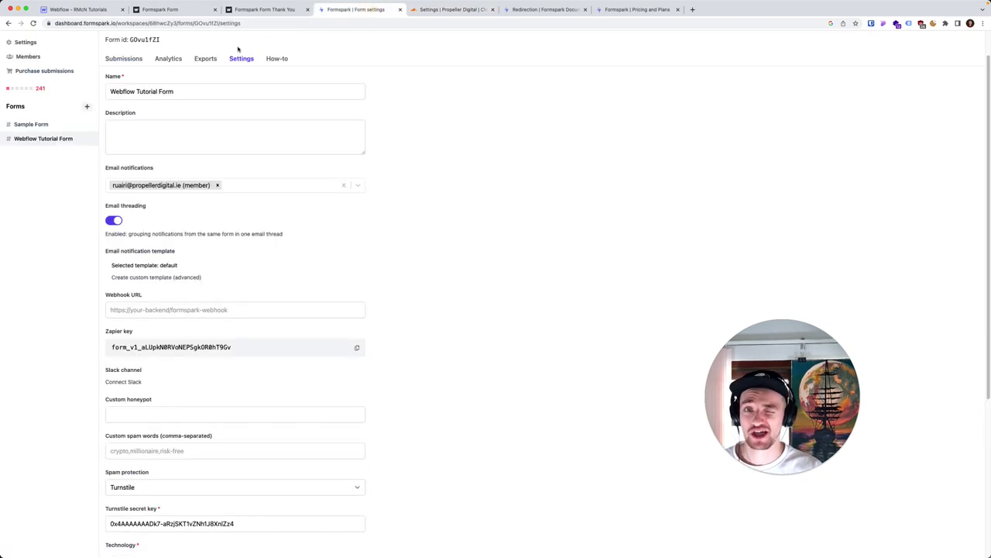
{"action": "left_click", "coordinate": [82, 10]}
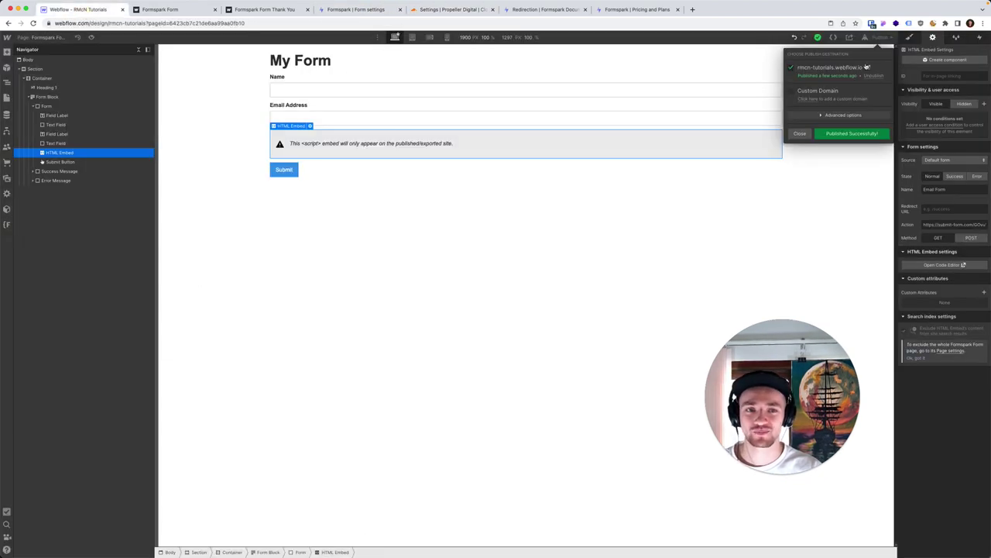
{"action": "left_click", "coordinate": [868, 67]}
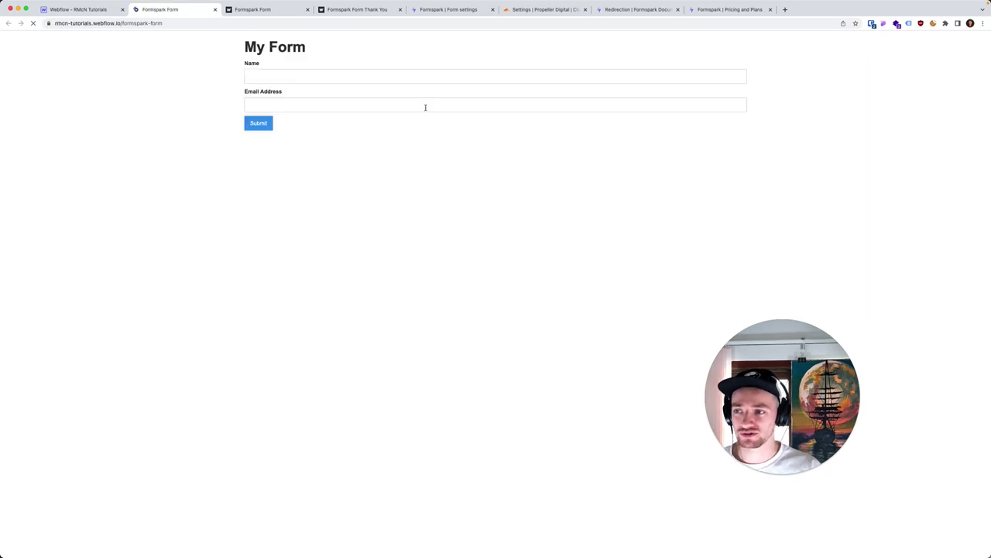
- Fill in the live form with the tester's full name and e-mail address, and submit it
{"action": "left_click", "coordinate": [293, 80]}
{"action": "left_click", "coordinate": [305, 108]}
{"action": "left_click", "coordinate": [304, 102]}
{"action": "left_click", "coordinate": [317, 125]}
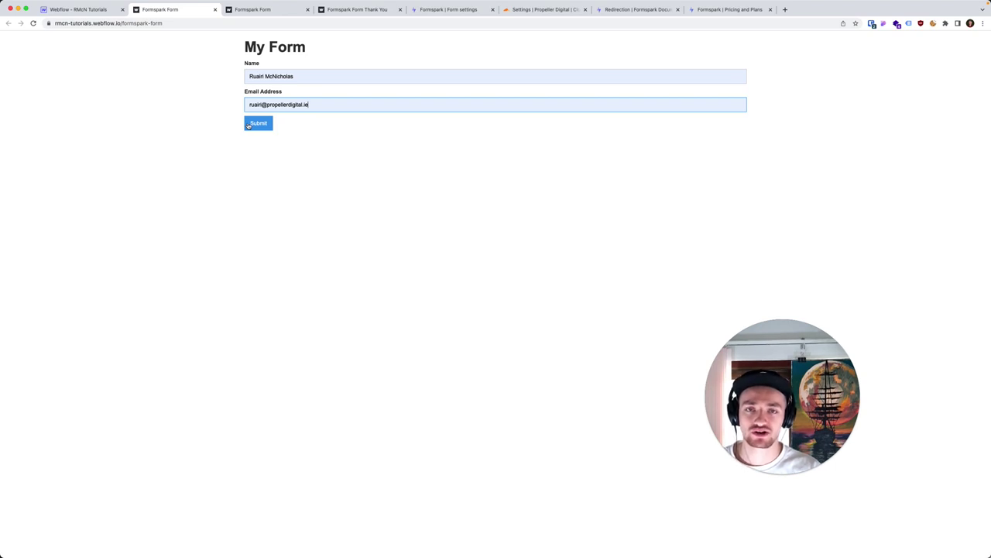
{"action": "left_click", "coordinate": [248, 126]}
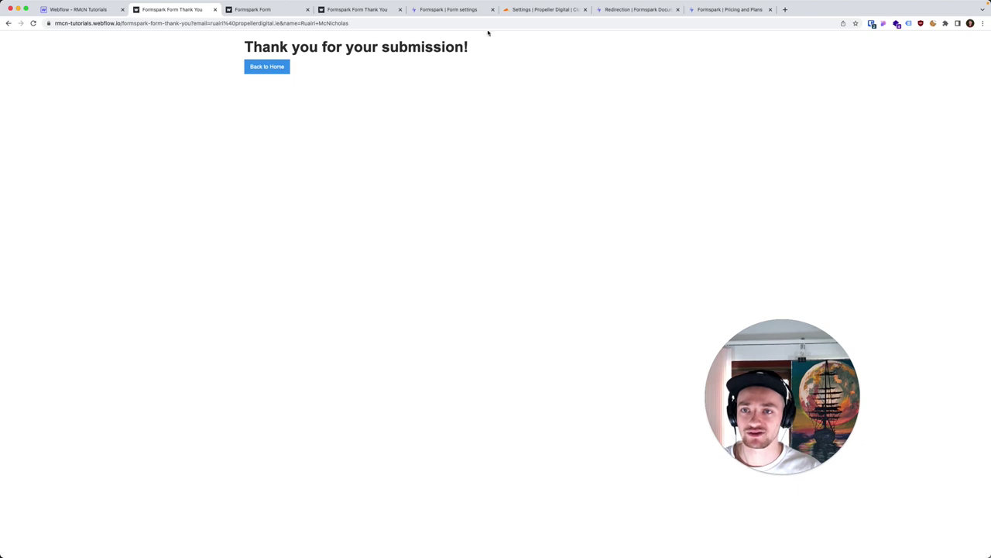
- Check the visitor and API solve rates for the tutorial site in Cloudflare's Turnstile Sites list
{"action": "left_click", "coordinate": [532, 9]}
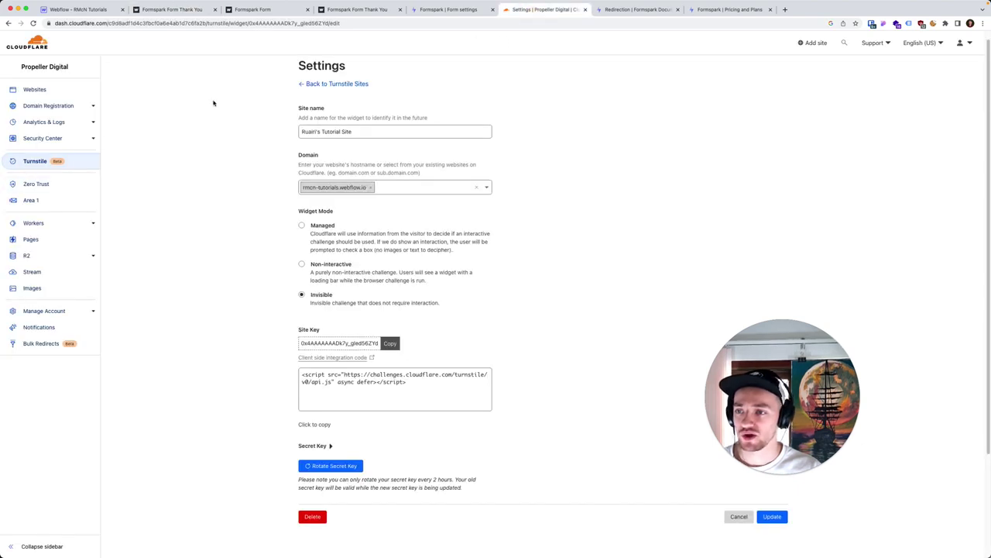
{"action": "left_click", "coordinate": [325, 84]}
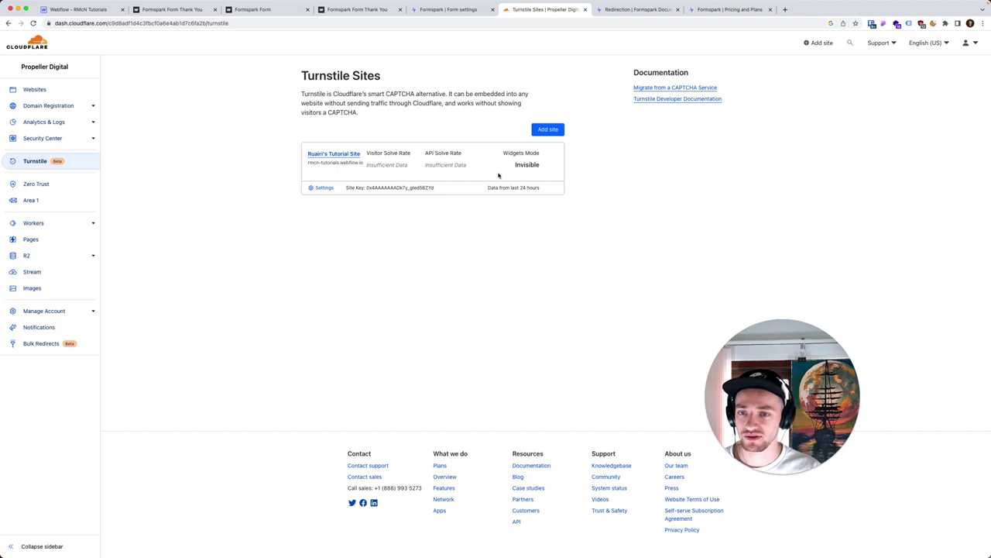
{"action": "left_click_drag", "start_coordinate": [368, 153], "coordinate": [458, 172]}
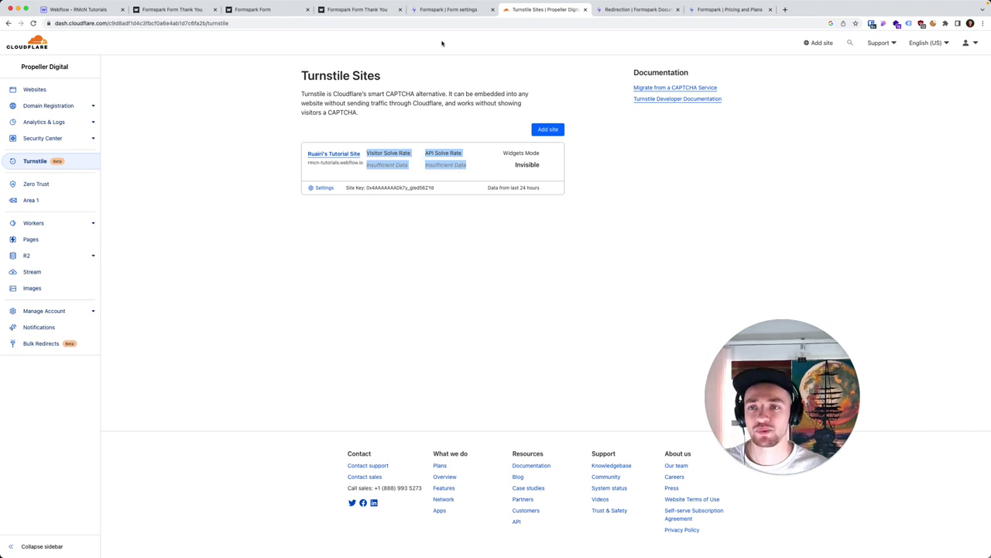
{"action": "left_click", "coordinate": [183, 22]}
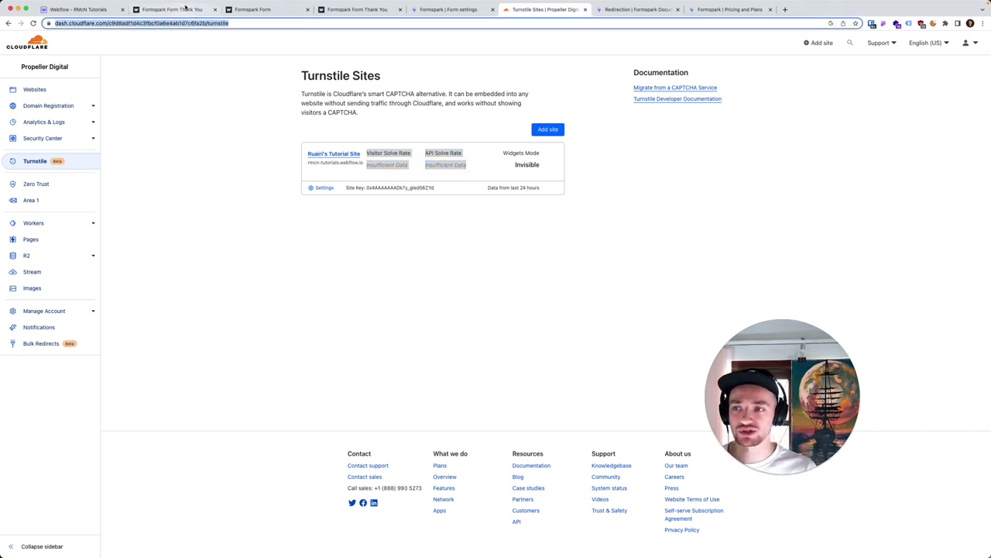
- Inspect the thank-you page's browser console for errors, and close the developer tools
{"action": "left_click", "coordinate": [177, 9]}
{"action": "right_click", "coordinate": [275, 86]}
{"action": "left_click", "coordinate": [323, 232]}
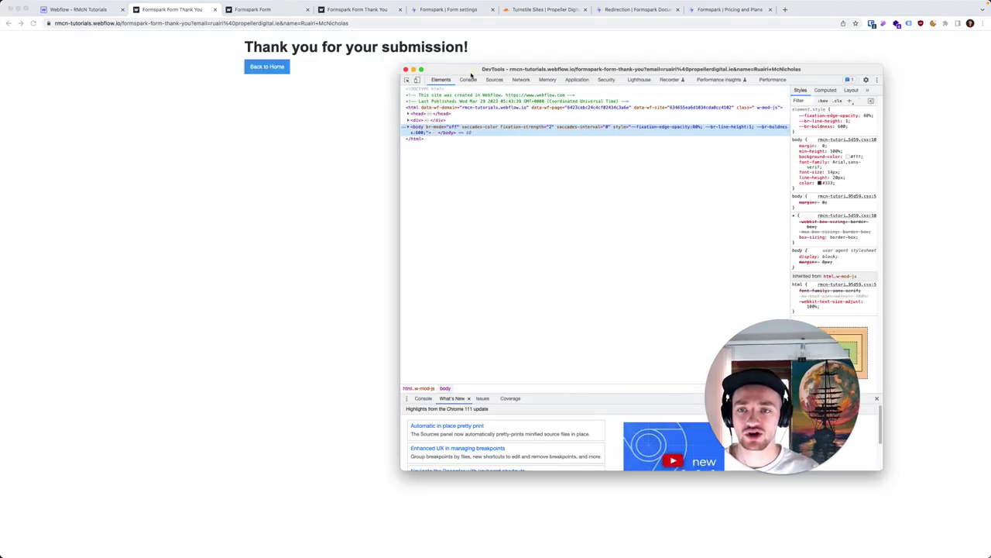
{"action": "left_click", "coordinate": [468, 80]}
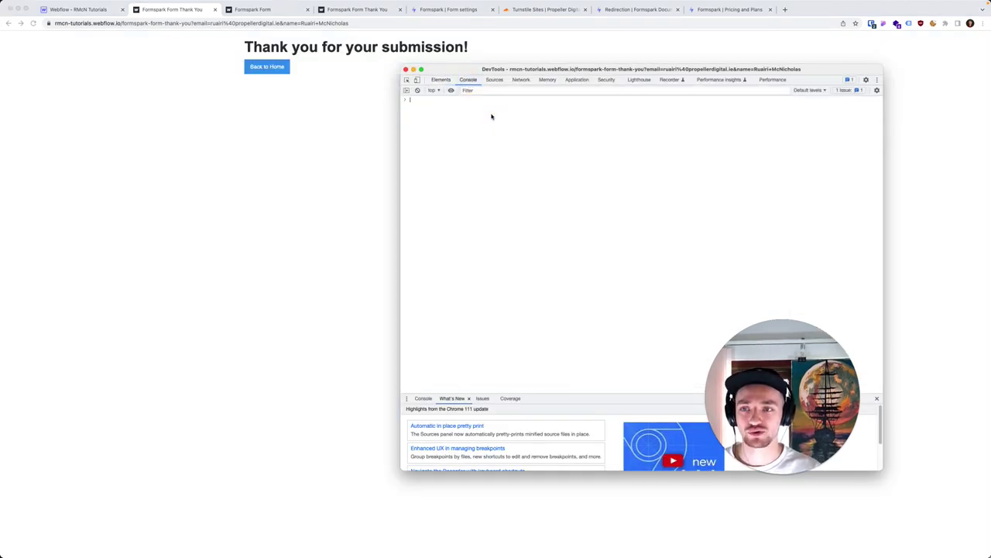
{"action": "key", "text": "super+alt+i"}
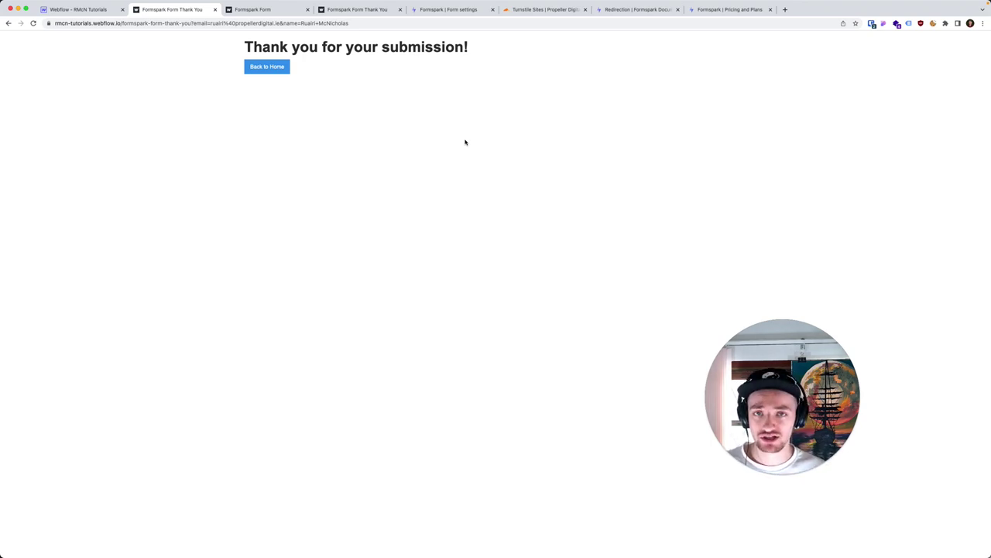
- Switch to Gmail and read the Formspark notification email for the new Webflow Tutorial Form submission
{"action": "left_click", "coordinate": [452, 9]}
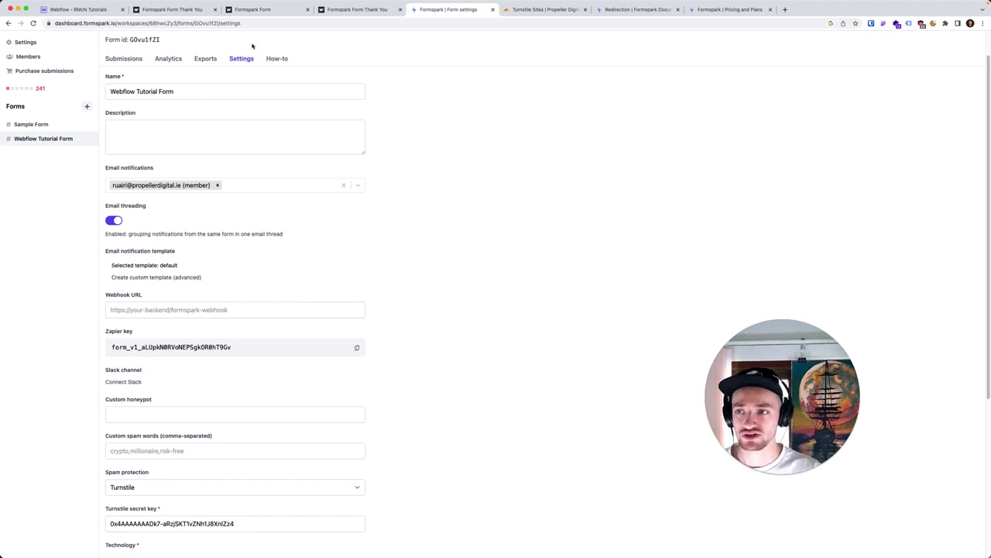
{"action": "key", "text": "super+Tab"}
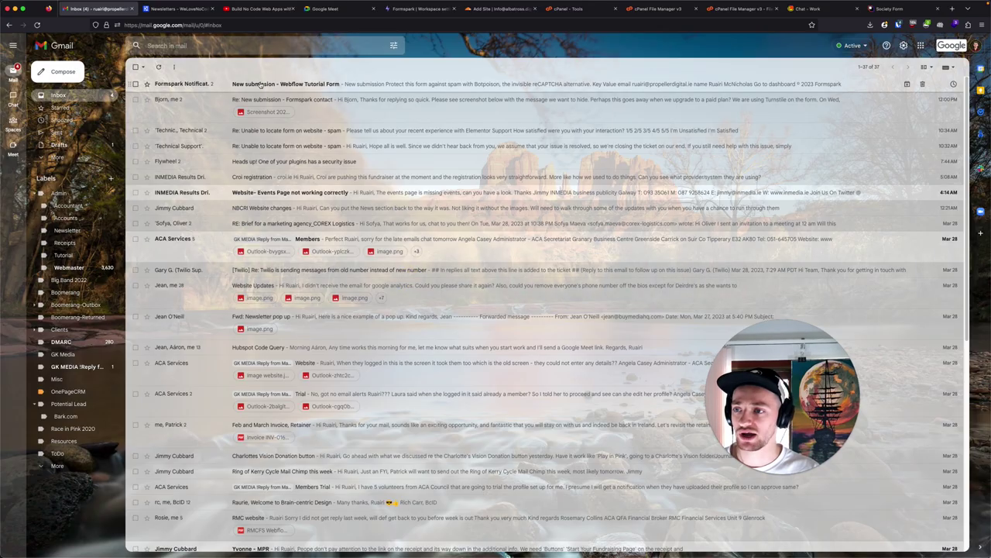
{"action": "left_click", "coordinate": [283, 83]}
{"action": "scroll", "coordinate": [367, 319], "scroll_direction": "down", "scroll_amount": 2}
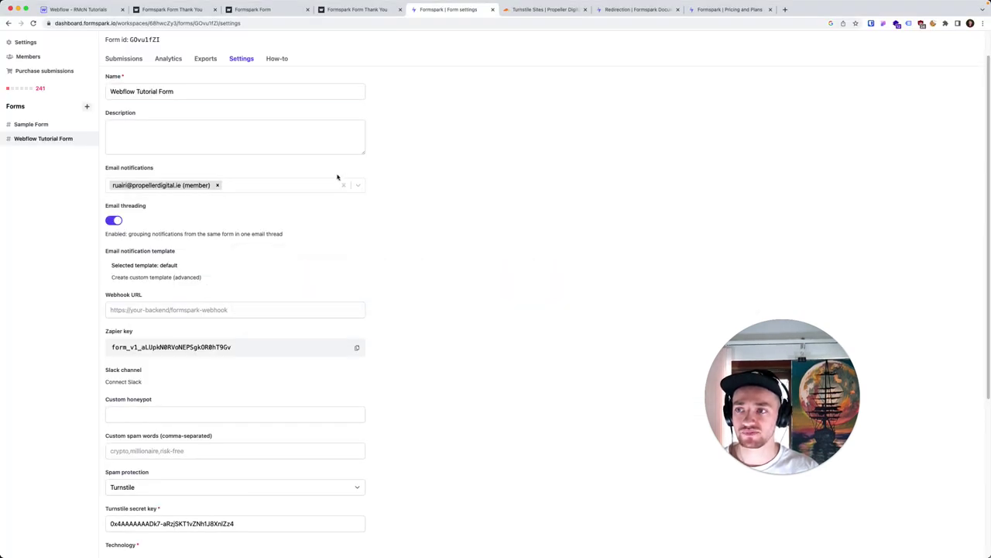
- Return to Webflow and review the Form Block's action URL in its form settings
{"action": "key", "text": "super+1"}
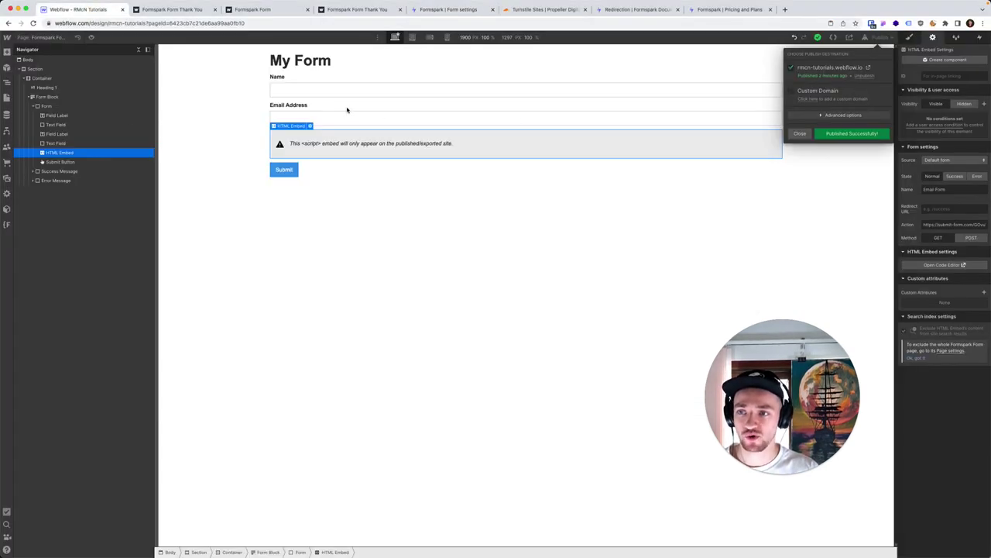
{"action": "left_click", "coordinate": [49, 97]}
{"action": "left_click", "coordinate": [49, 97]}
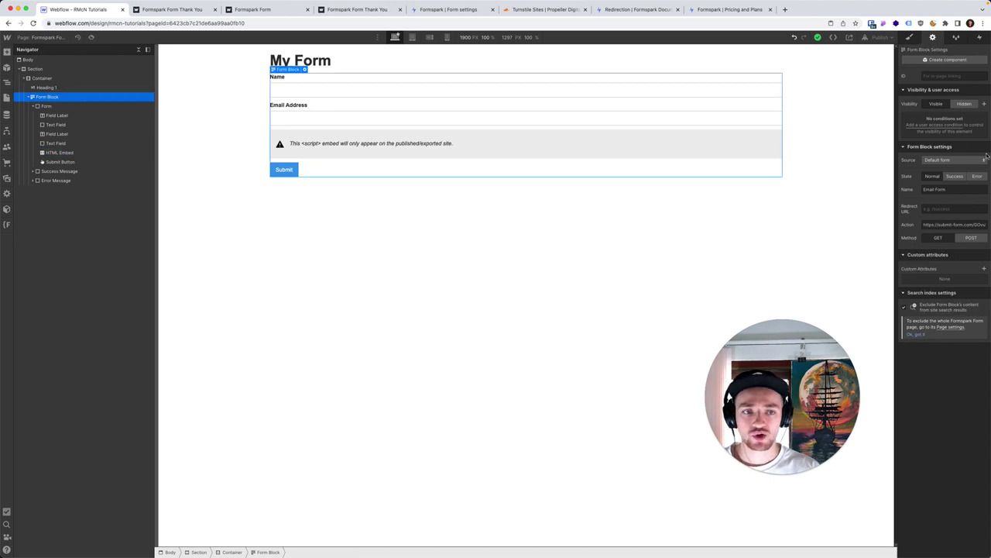
{"action": "left_click_drag", "start_coordinate": [923, 225], "coordinate": [968, 225]}
{"action": "left_click", "coordinate": [951, 225]}
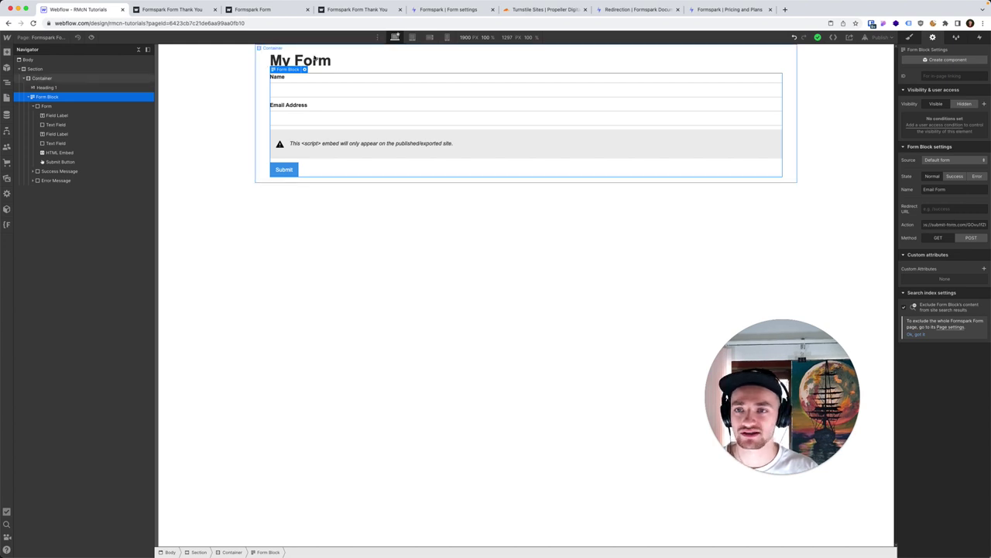
- Open the How-to instructions for Webflow Tutorial Form in Formspark to review the required form action URL
{"action": "left_click", "coordinate": [448, 10]}
{"action": "scroll", "coordinate": [119, 83], "scroll_direction": "up", "scroll_amount": 1}
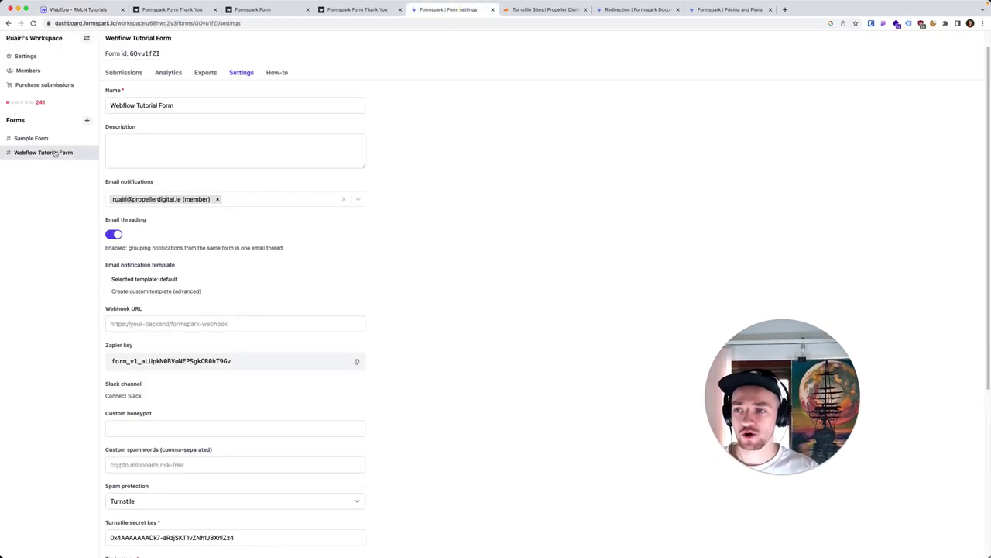
{"action": "scroll", "coordinate": [55, 150], "scroll_direction": "up", "scroll_amount": 1}
{"action": "left_click", "coordinate": [269, 83]}
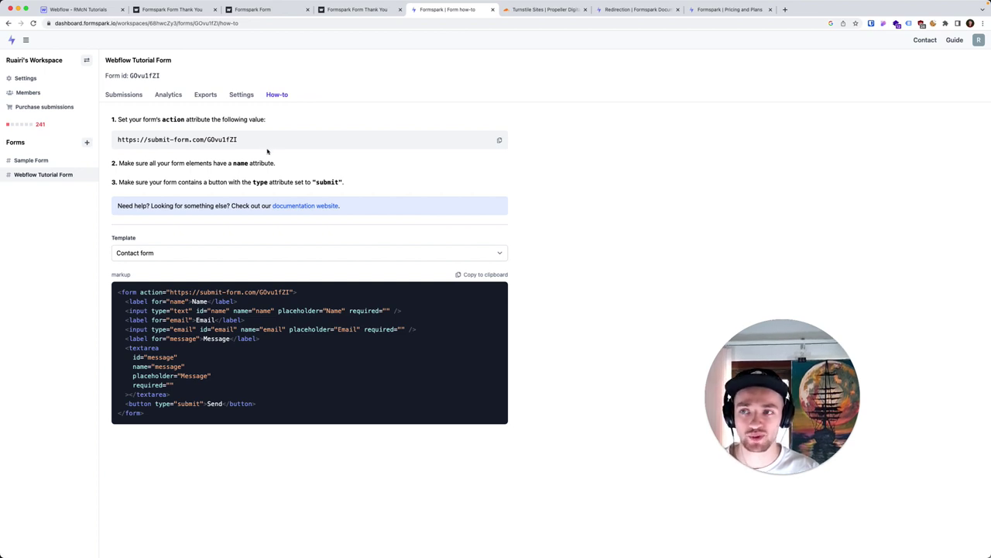
- Review the Turnstile spam protection and secret key field in the form's Formspark settings, checking the Turnstile site entry in Cloudflare
{"action": "left_click", "coordinate": [242, 94]}
{"action": "scroll", "coordinate": [232, 200], "scroll_direction": "down", "scroll_amount": 5}
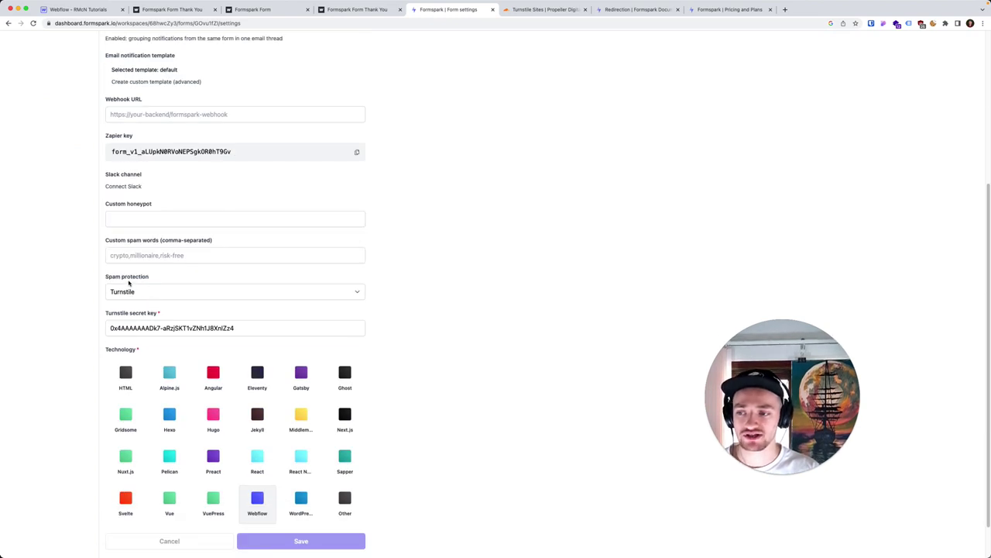
{"action": "left_click", "coordinate": [542, 9]}
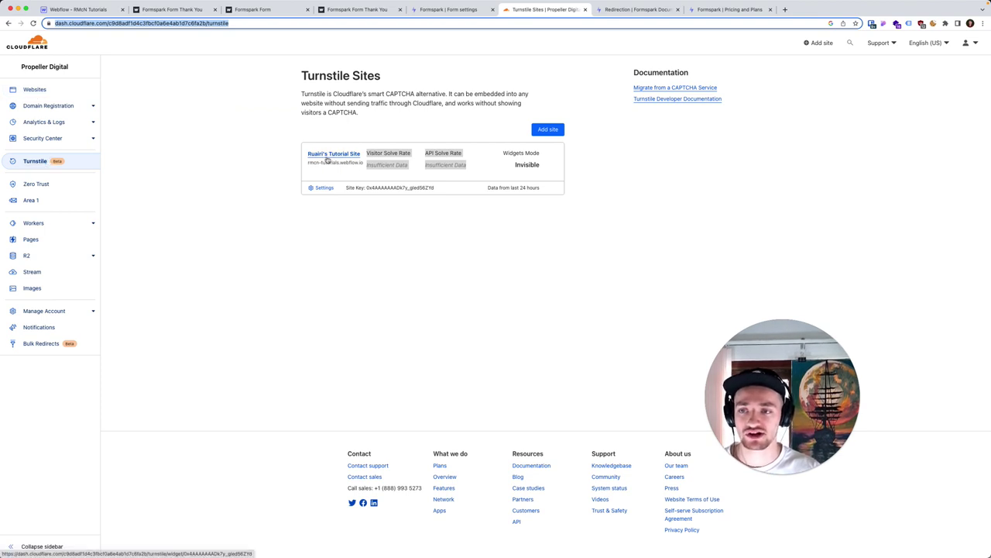
{"action": "left_click", "coordinate": [448, 10]}
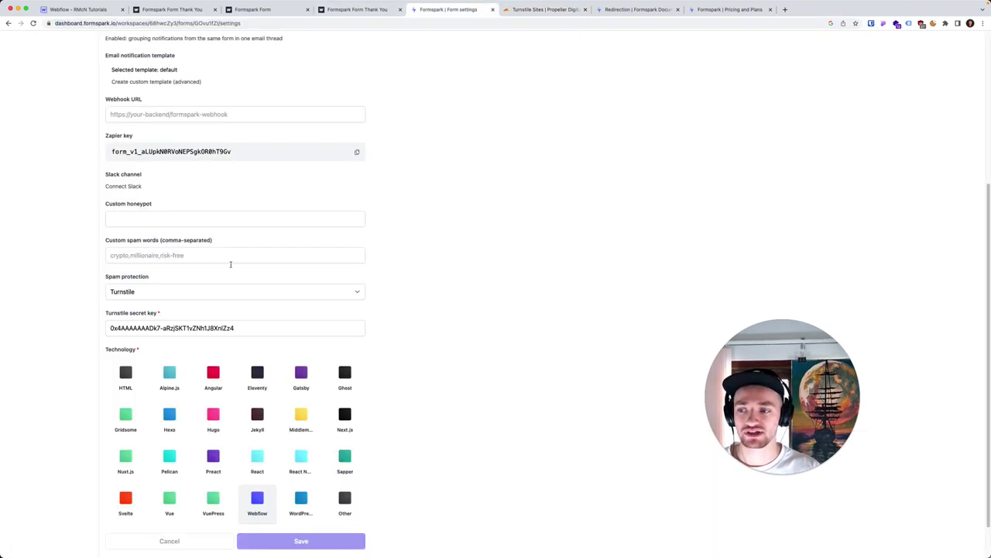
{"action": "double_click", "coordinate": [167, 328]}
- Return to Webflow and review the form's HTML Embed code, including the Turnstile script and hidden _redirect input's thank-you URL, then save and close it
{"action": "key", "text": "super+1"}
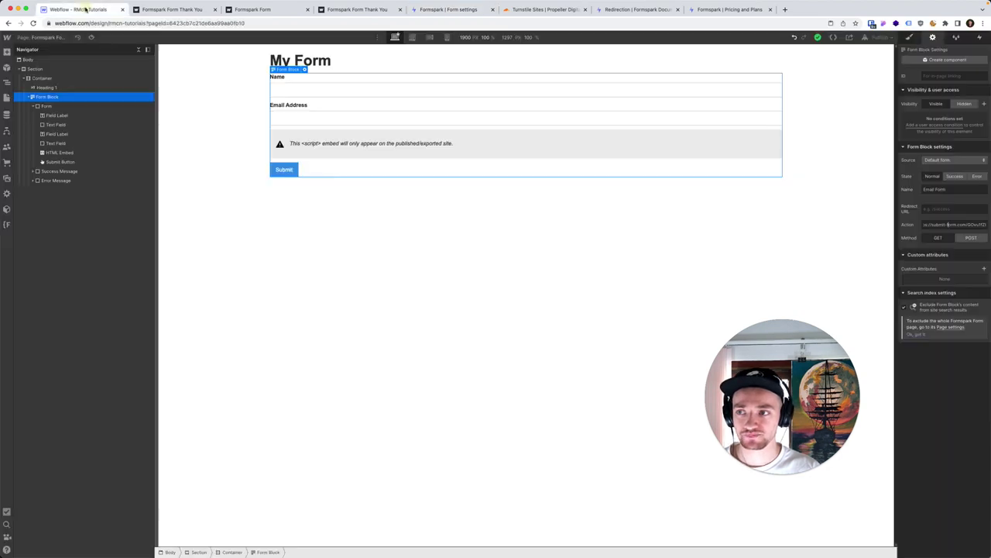
{"action": "double_click", "coordinate": [310, 133]}
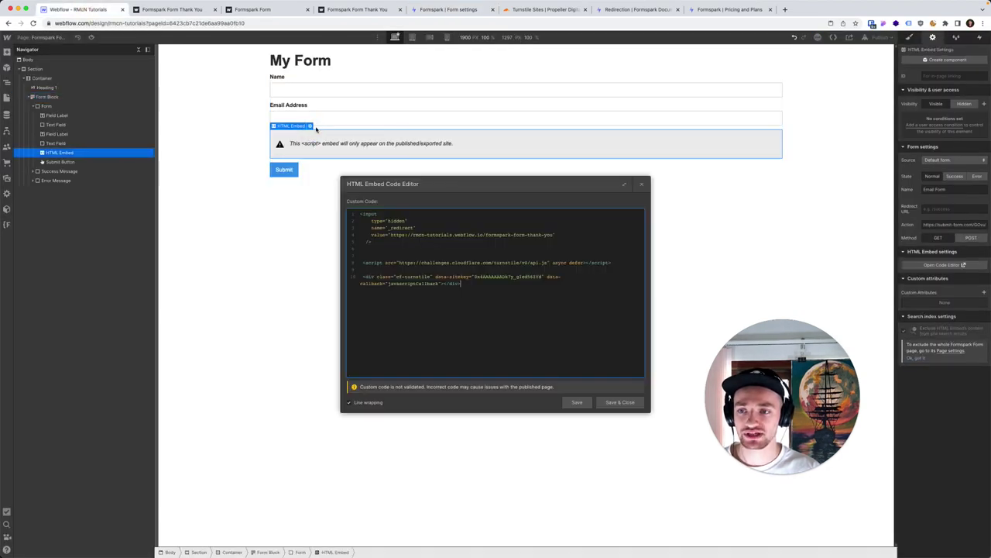
{"action": "left_click", "coordinate": [469, 276]}
{"action": "left_click_drag", "start_coordinate": [550, 262], "coordinate": [354, 214]}
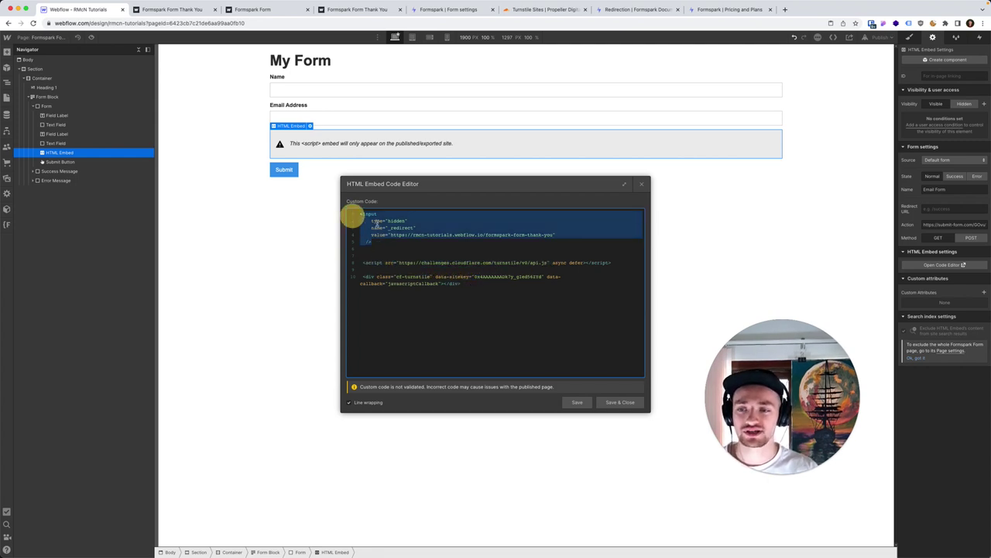
{"action": "left_click", "coordinate": [393, 220]}
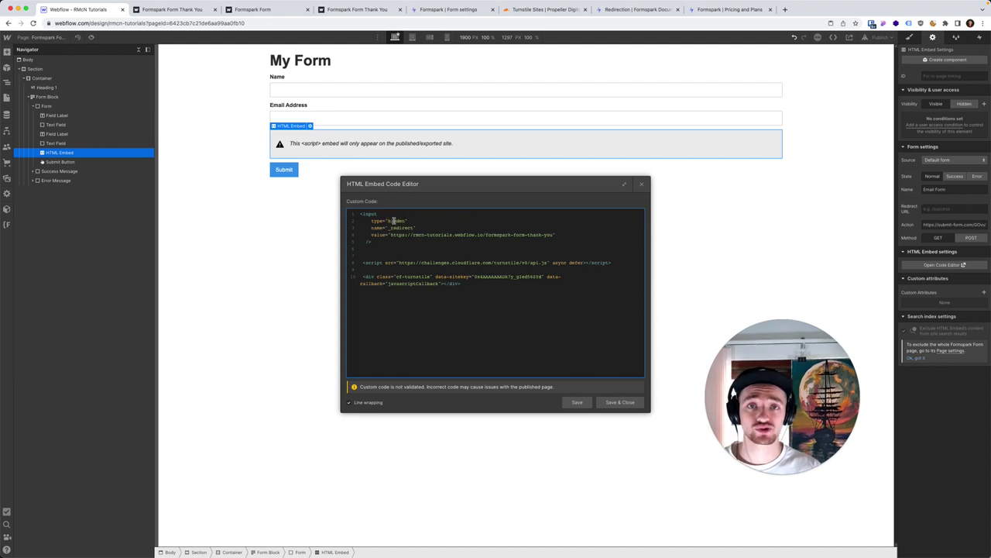
{"action": "left_click_drag", "start_coordinate": [390, 235], "coordinate": [552, 236]}
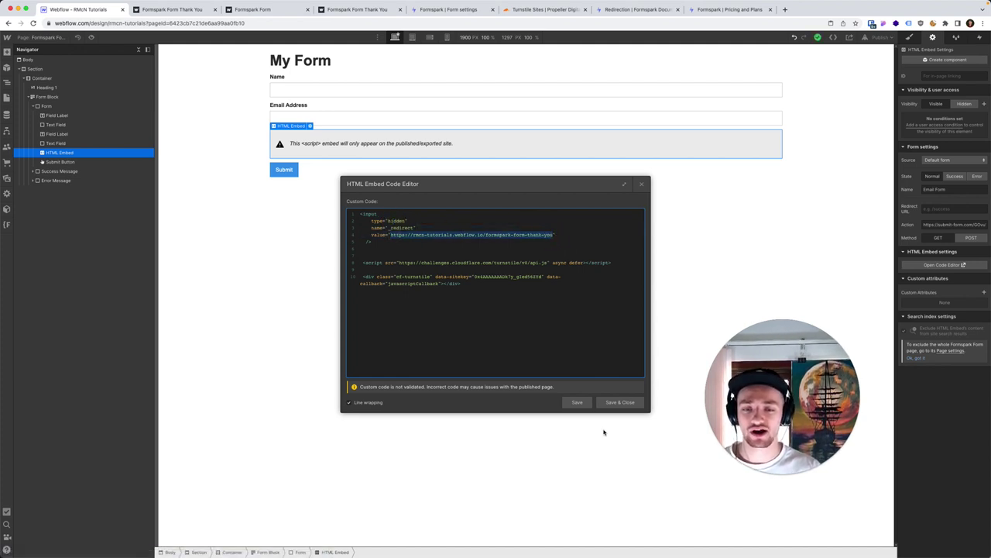
{"action": "left_click", "coordinate": [617, 405]}
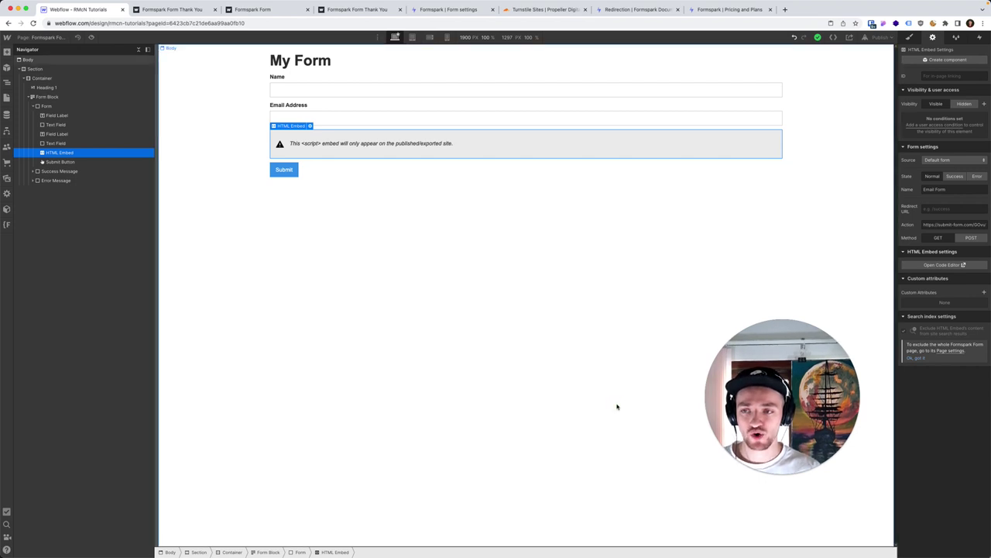